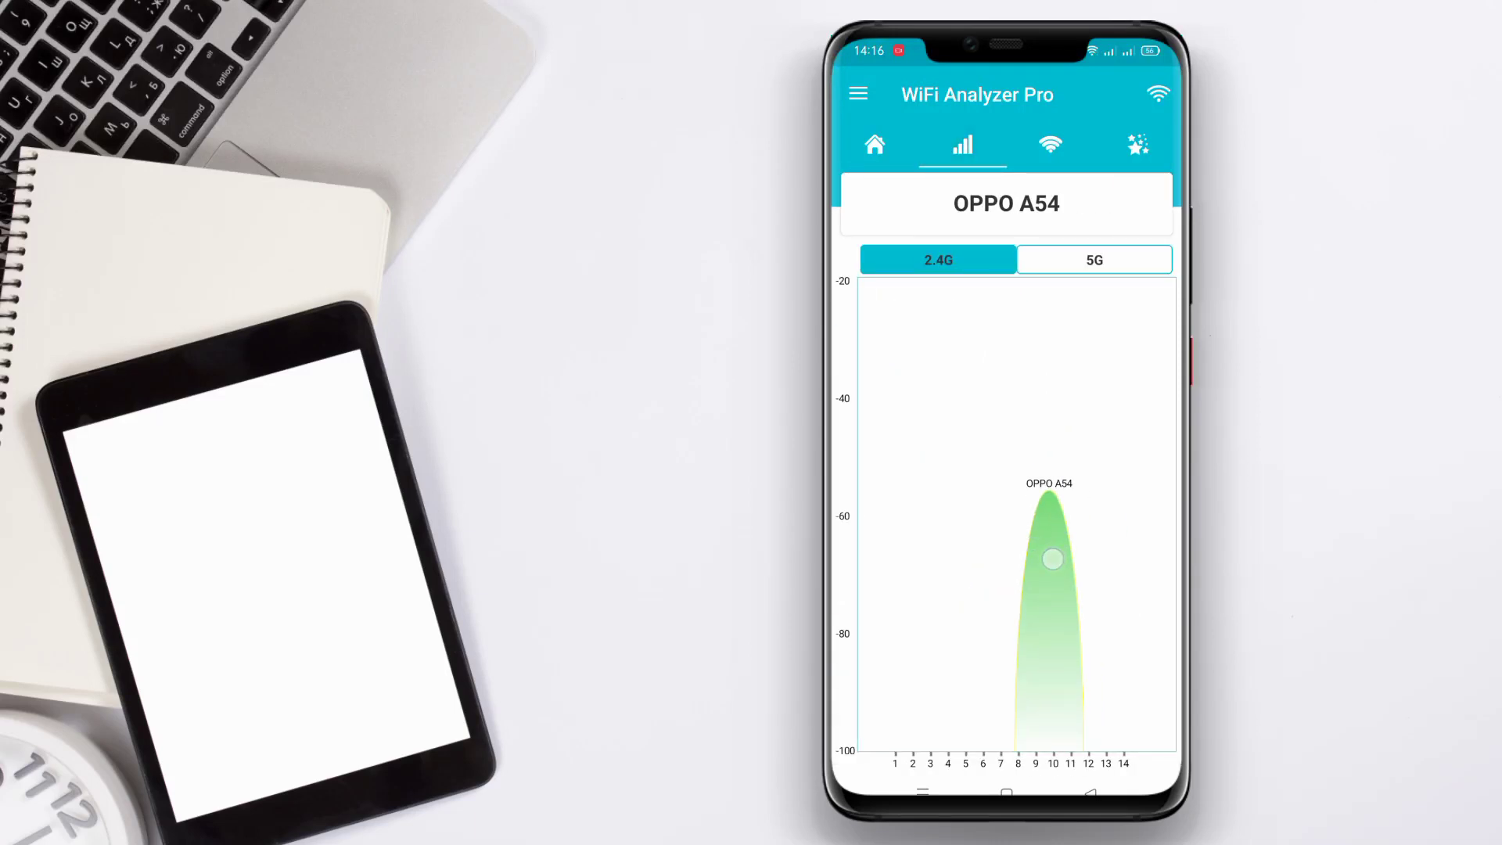
- View OPPO A54's IP, channel and speed details, then its channel ratings list
left_click(1050, 145)
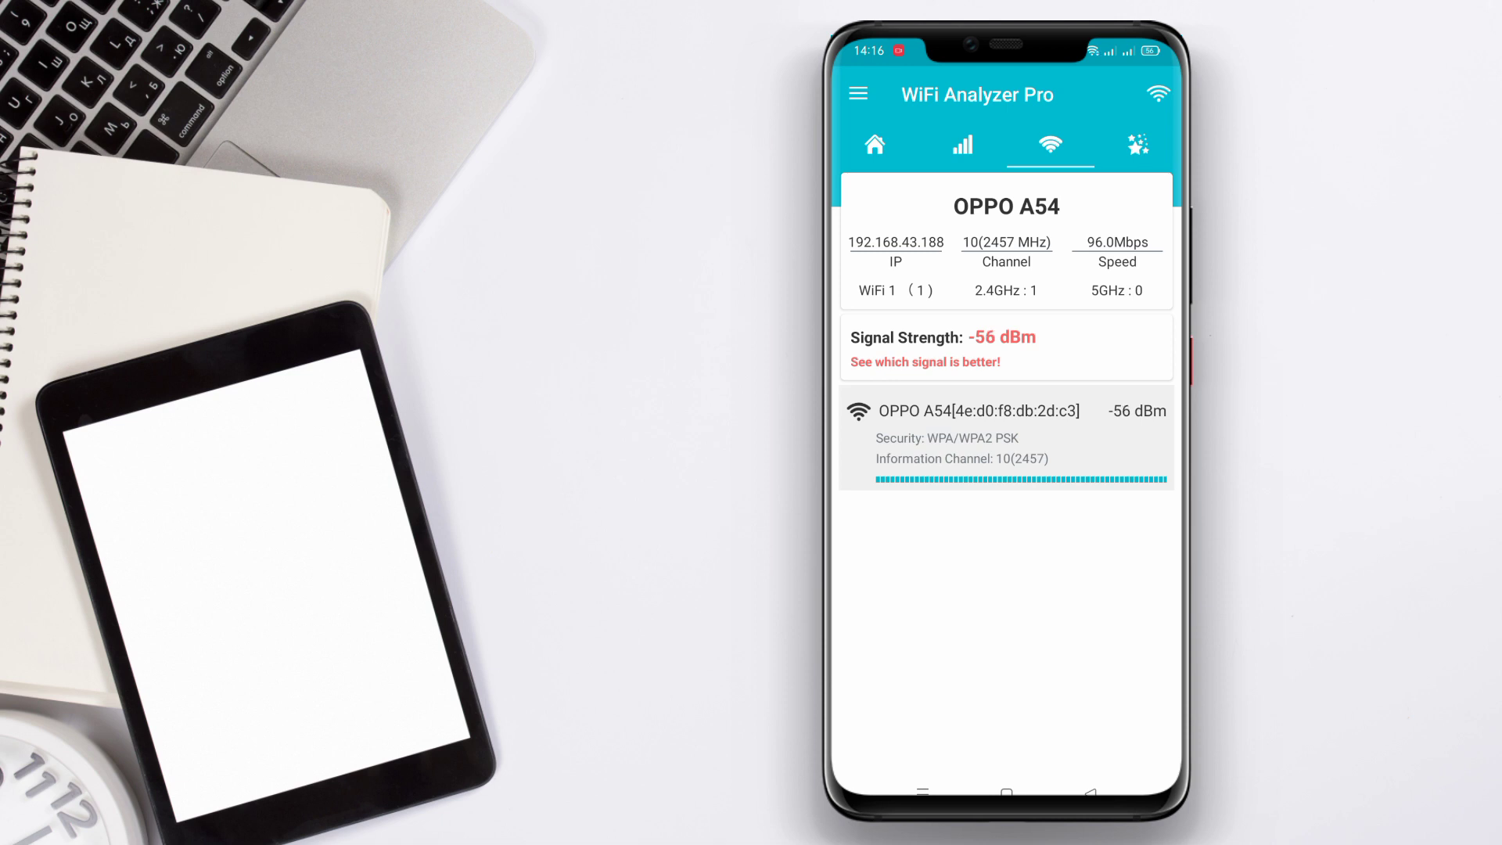
left_click(1138, 144)
scroll(1006, 575, "down", 3)
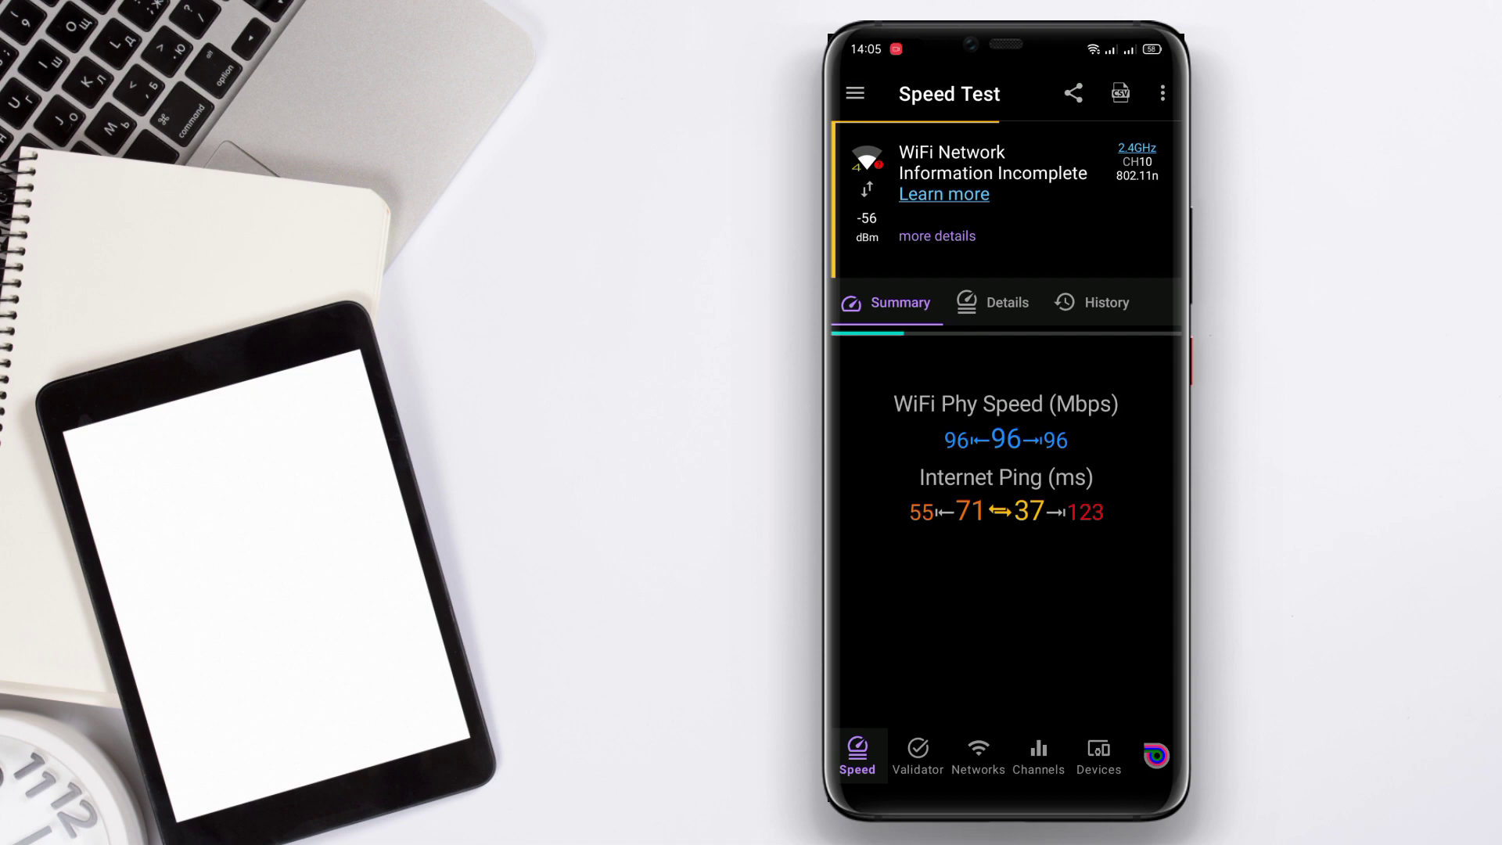
- Switch analiti's Speed screen to the Details view with speed and signal charts
left_click(1008, 302)
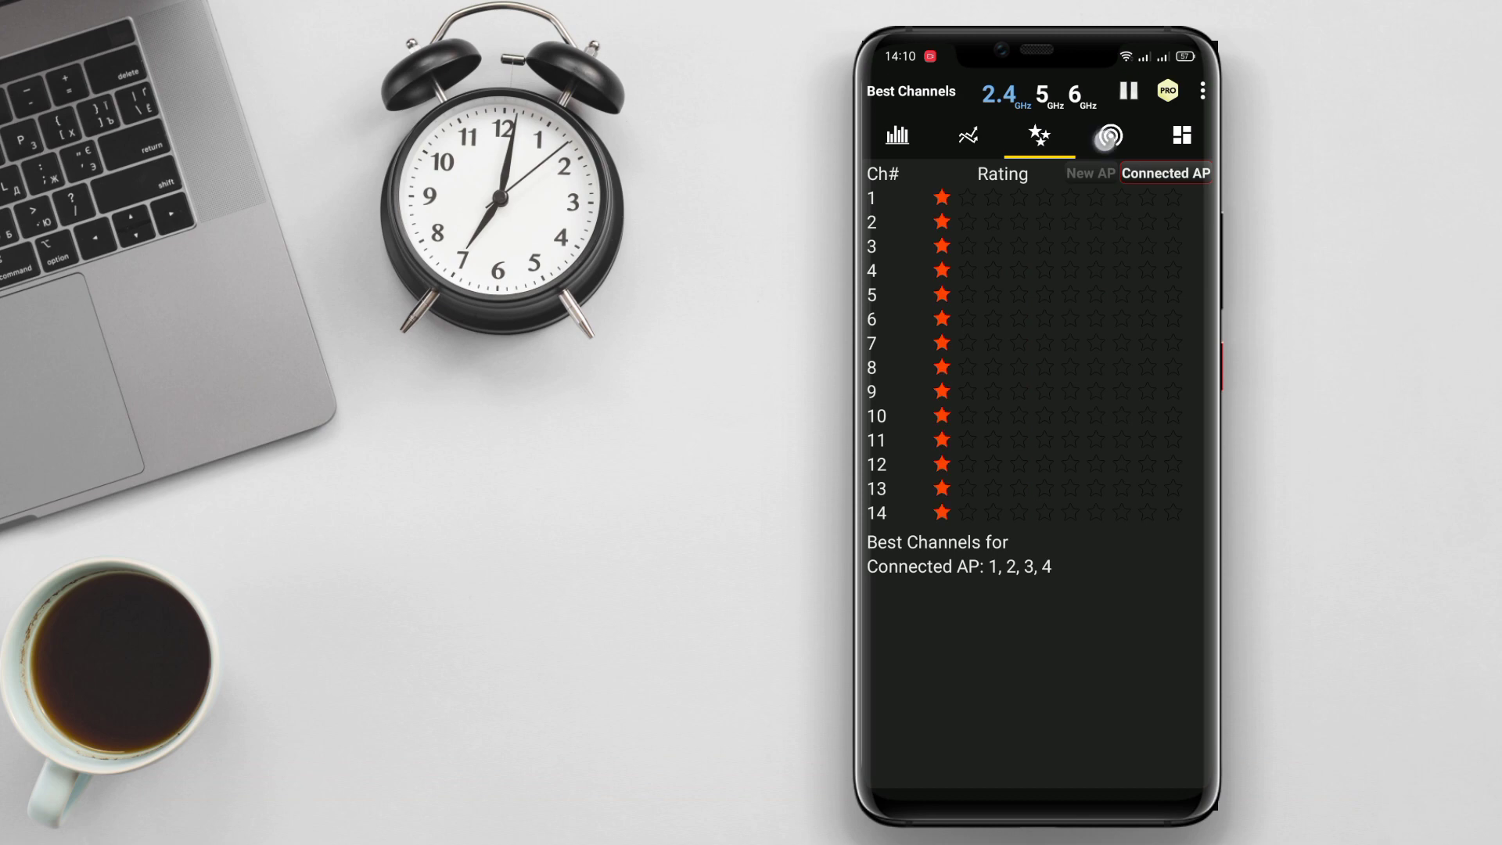
- Try the Signal Tracker and run WiFi Diagnostics from Premium Tools, closing each
left_click(1104, 139)
left_click(1182, 135)
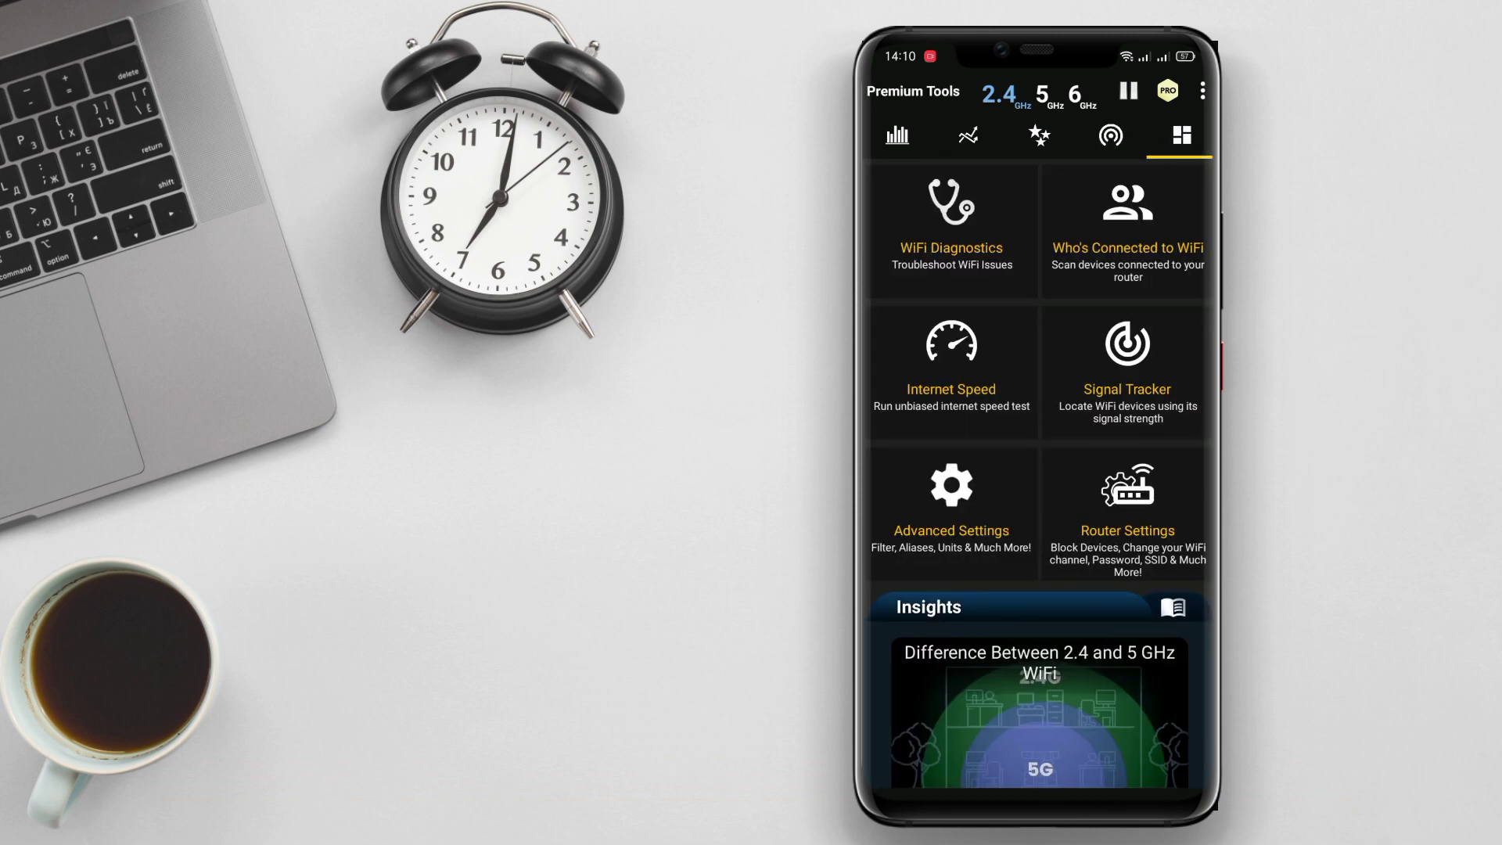
left_click(1127, 363)
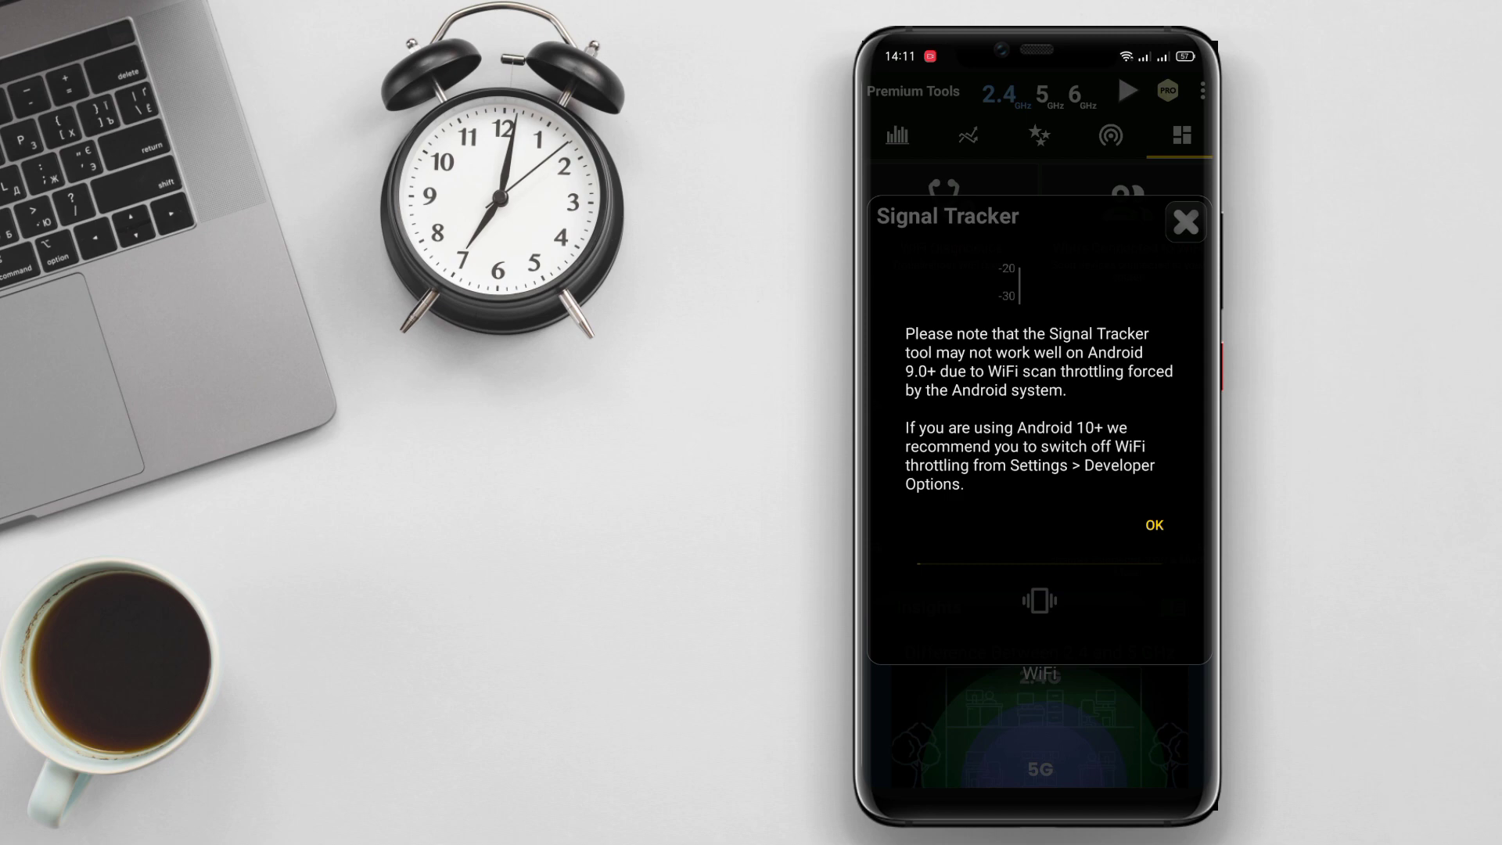
left_click(1153, 525)
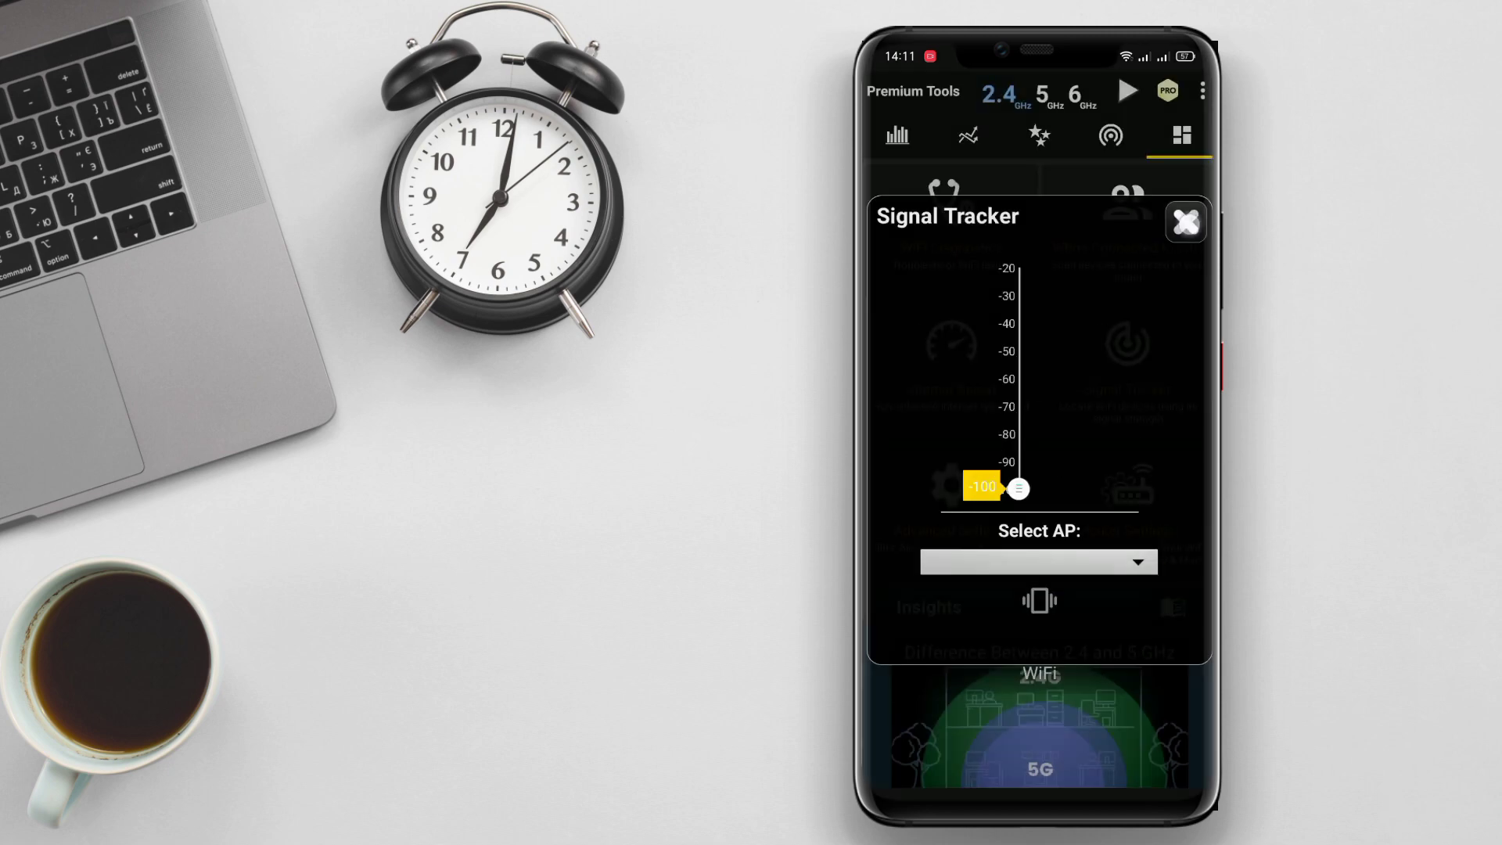
left_click(1186, 222)
left_click(945, 236)
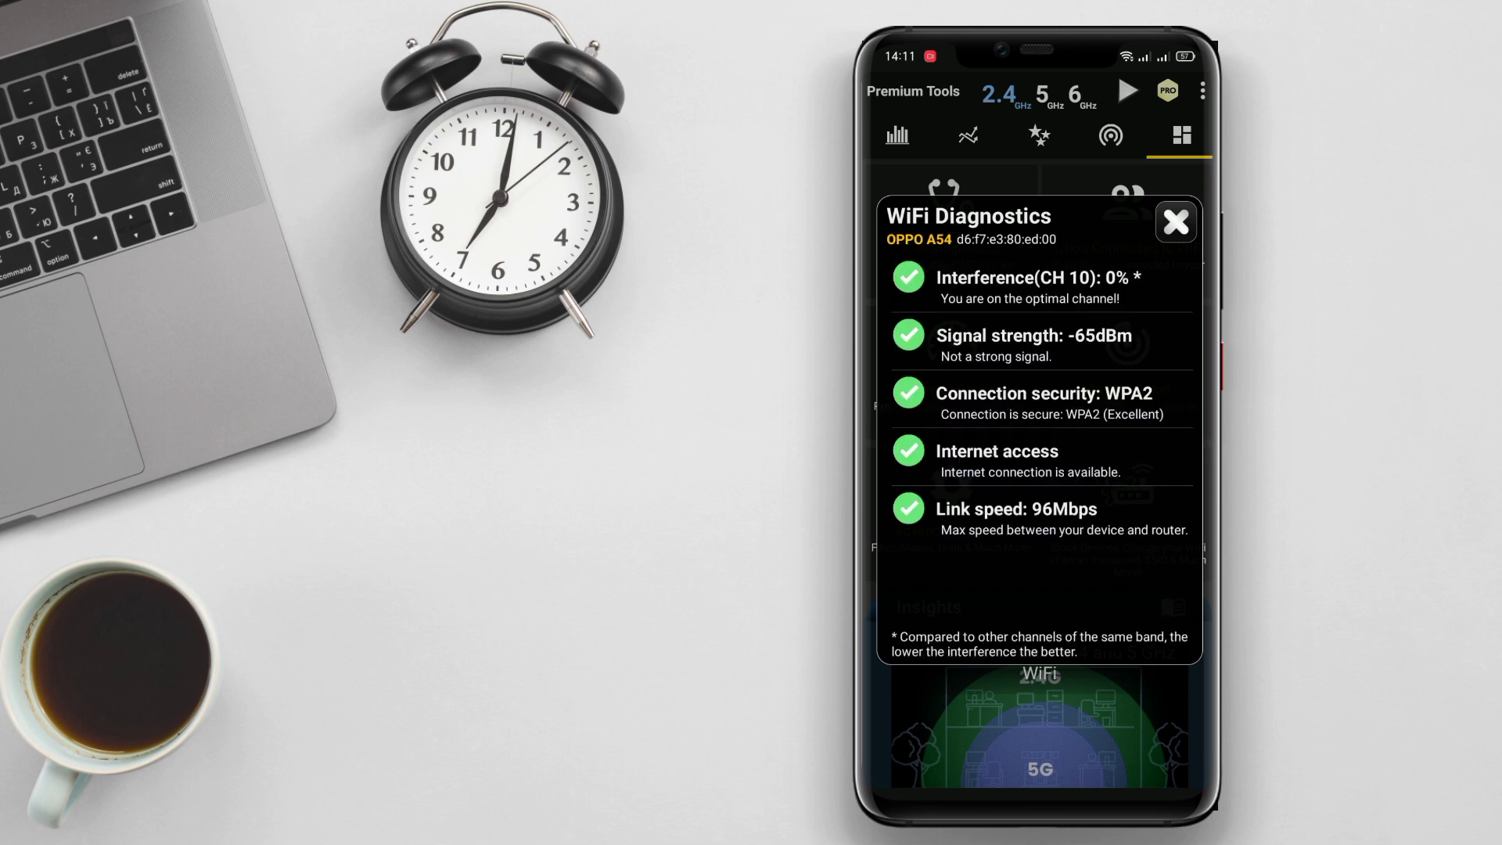
left_click(1176, 222)
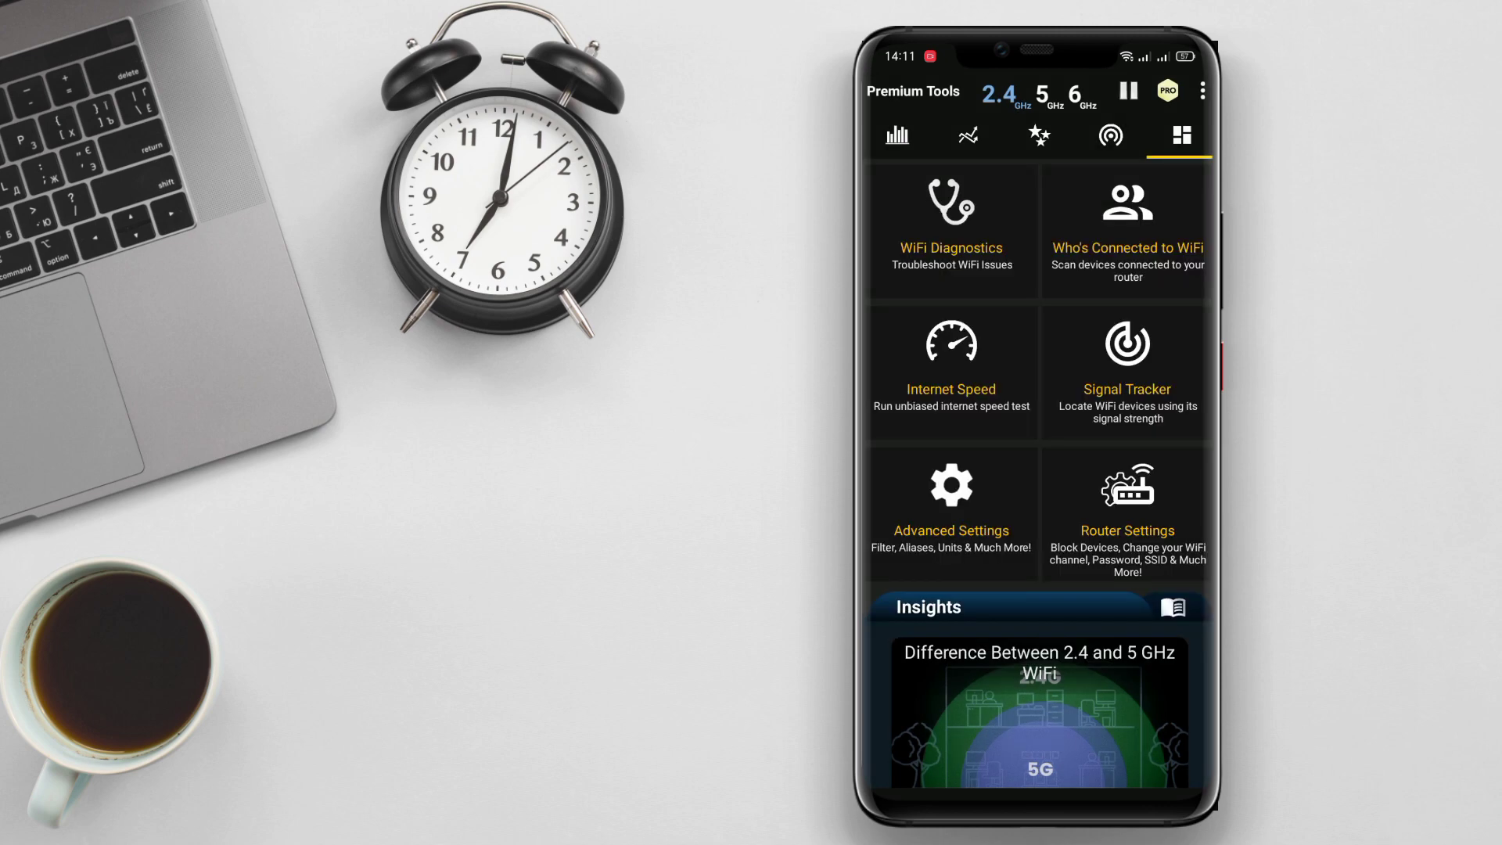
- Browse the channel ratings, channel and time graphs, ending on Access Points details
left_click(1039, 135)
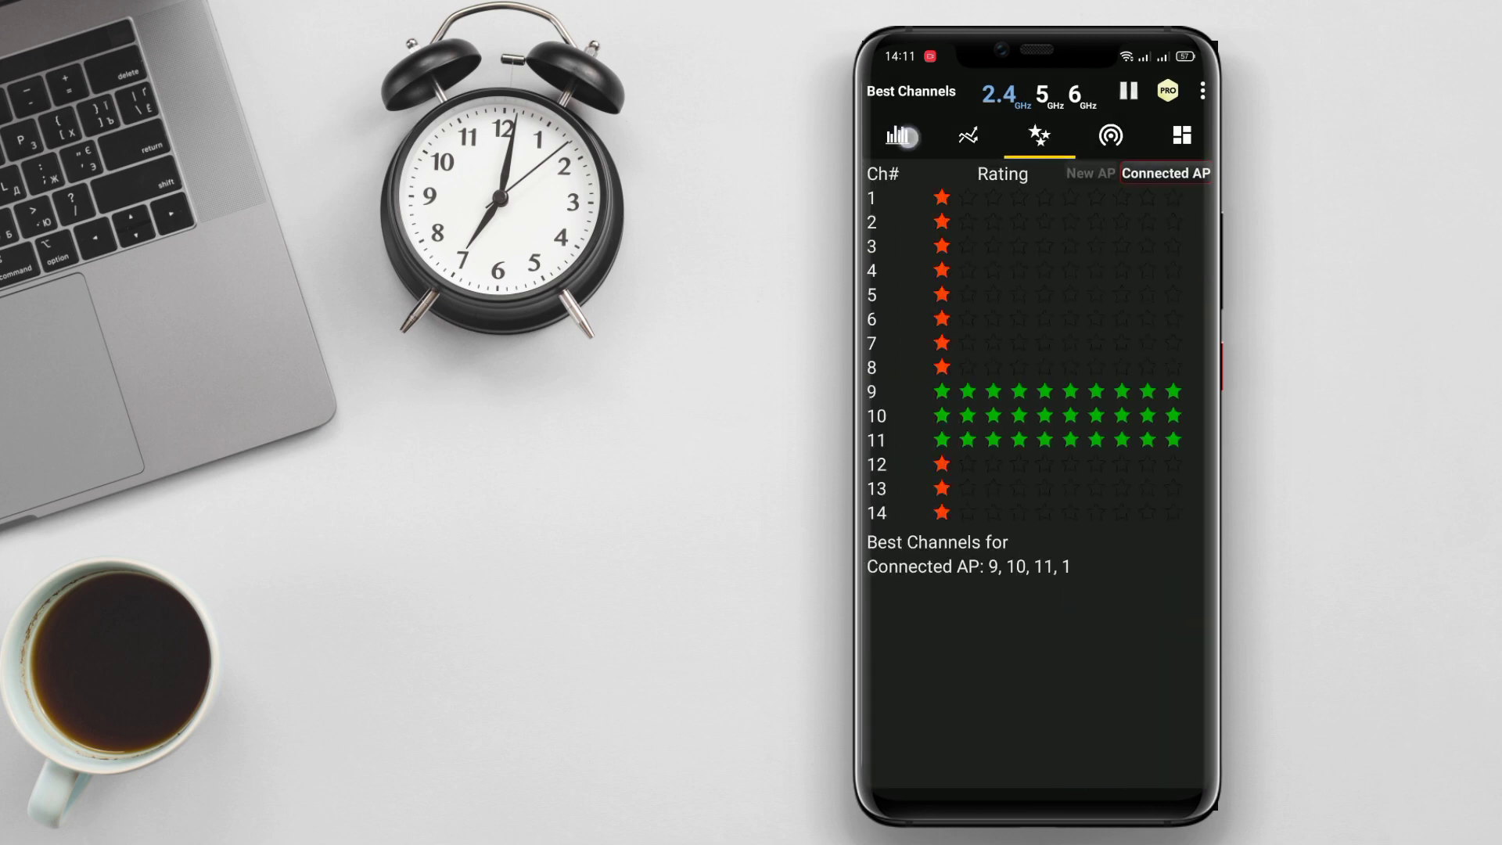
left_click(905, 137)
left_click_drag(1130, 470, 975, 526)
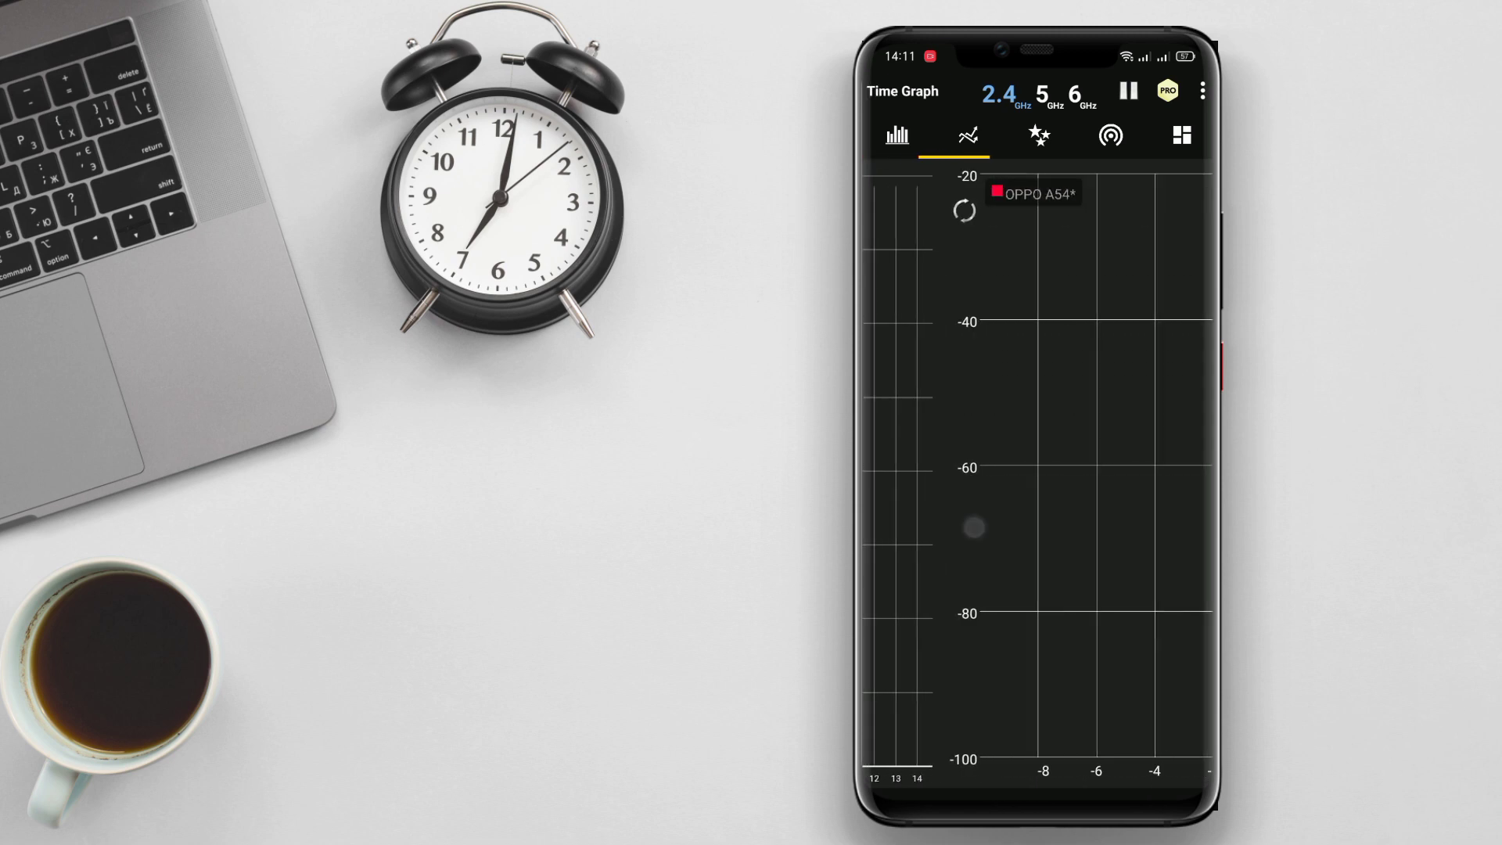
left_click_drag(1033, 442, 1186, 446)
mouse_move(1057, 53)
left_mouse_down()
mouse_move(1077, 407)
mouse_move(1056, 71)
left_mouse_up()
left_click(1038, 136)
left_click(1110, 134)
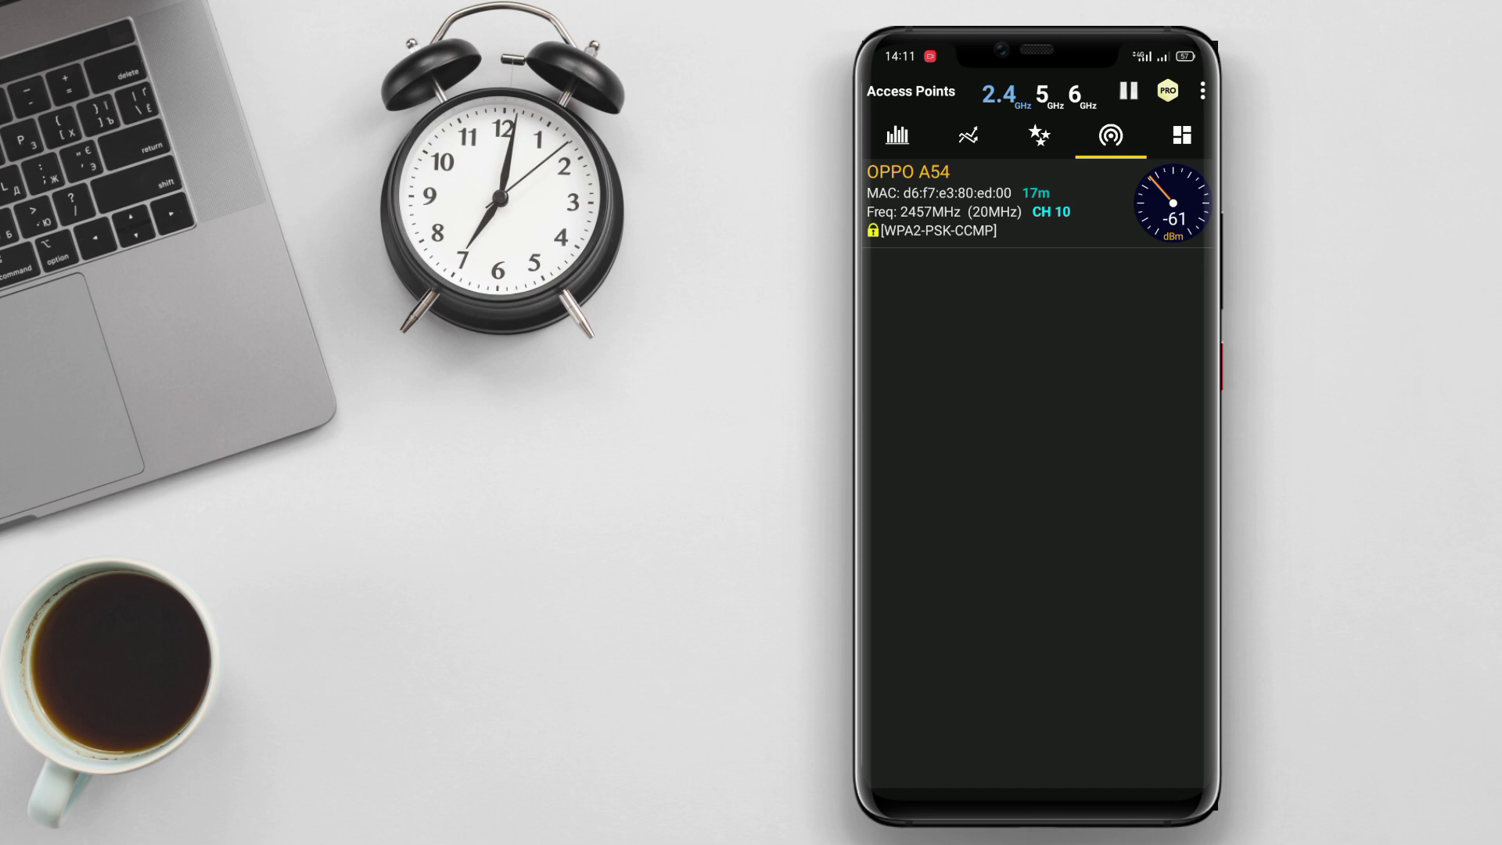
left_click(1181, 136)
mouse_move(1056, 53)
left_mouse_down()
mouse_move(1056, 406)
mouse_move(1057, 70)
left_mouse_up()
left_click(1110, 136)
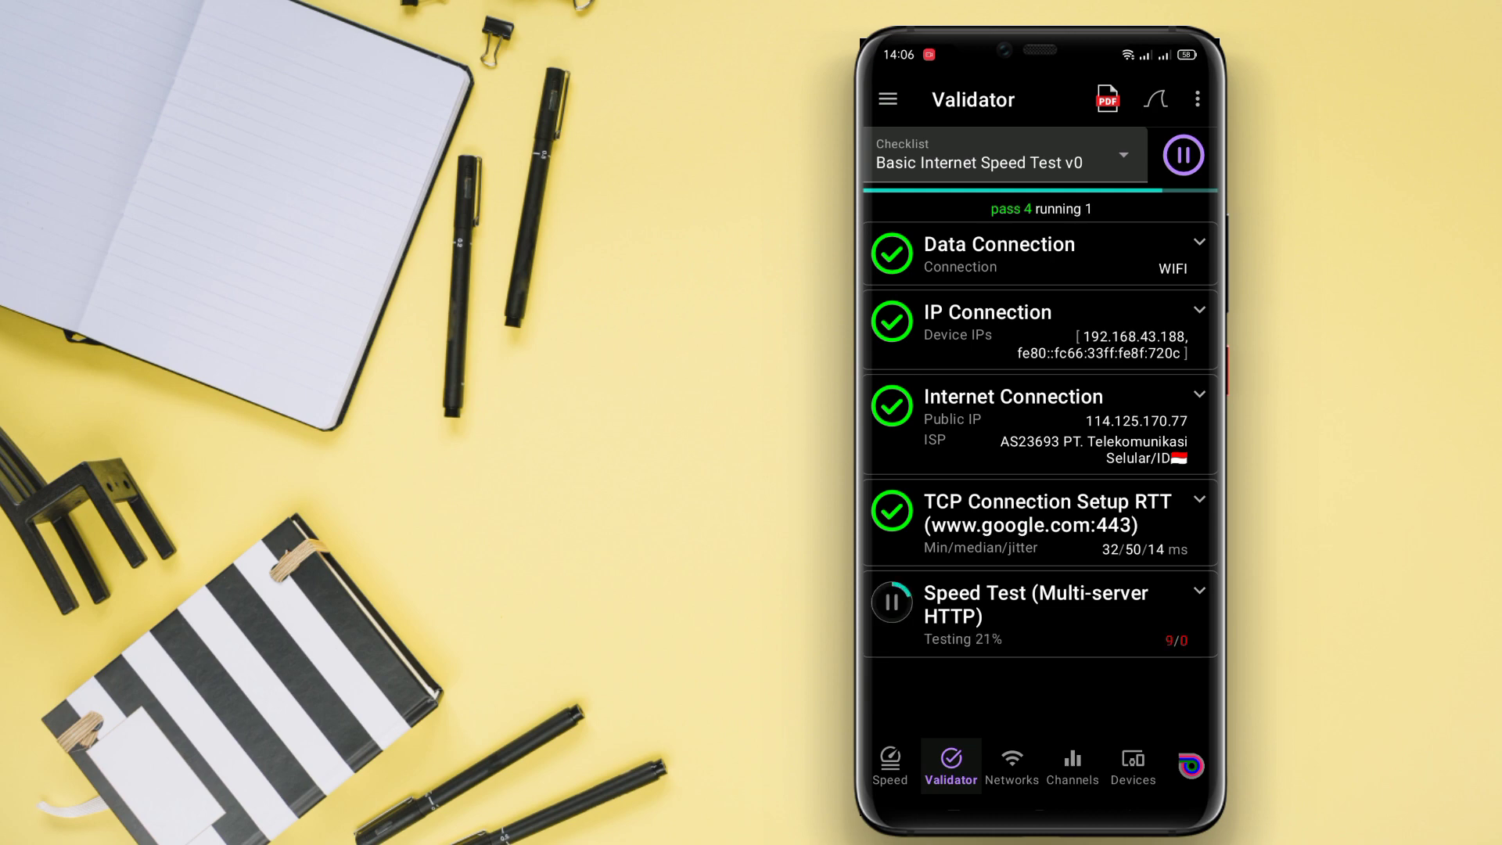
- After the Validator checklist, open the Networks view and answer the location permission prompts
left_click(1011, 765)
left_click(1077, 589)
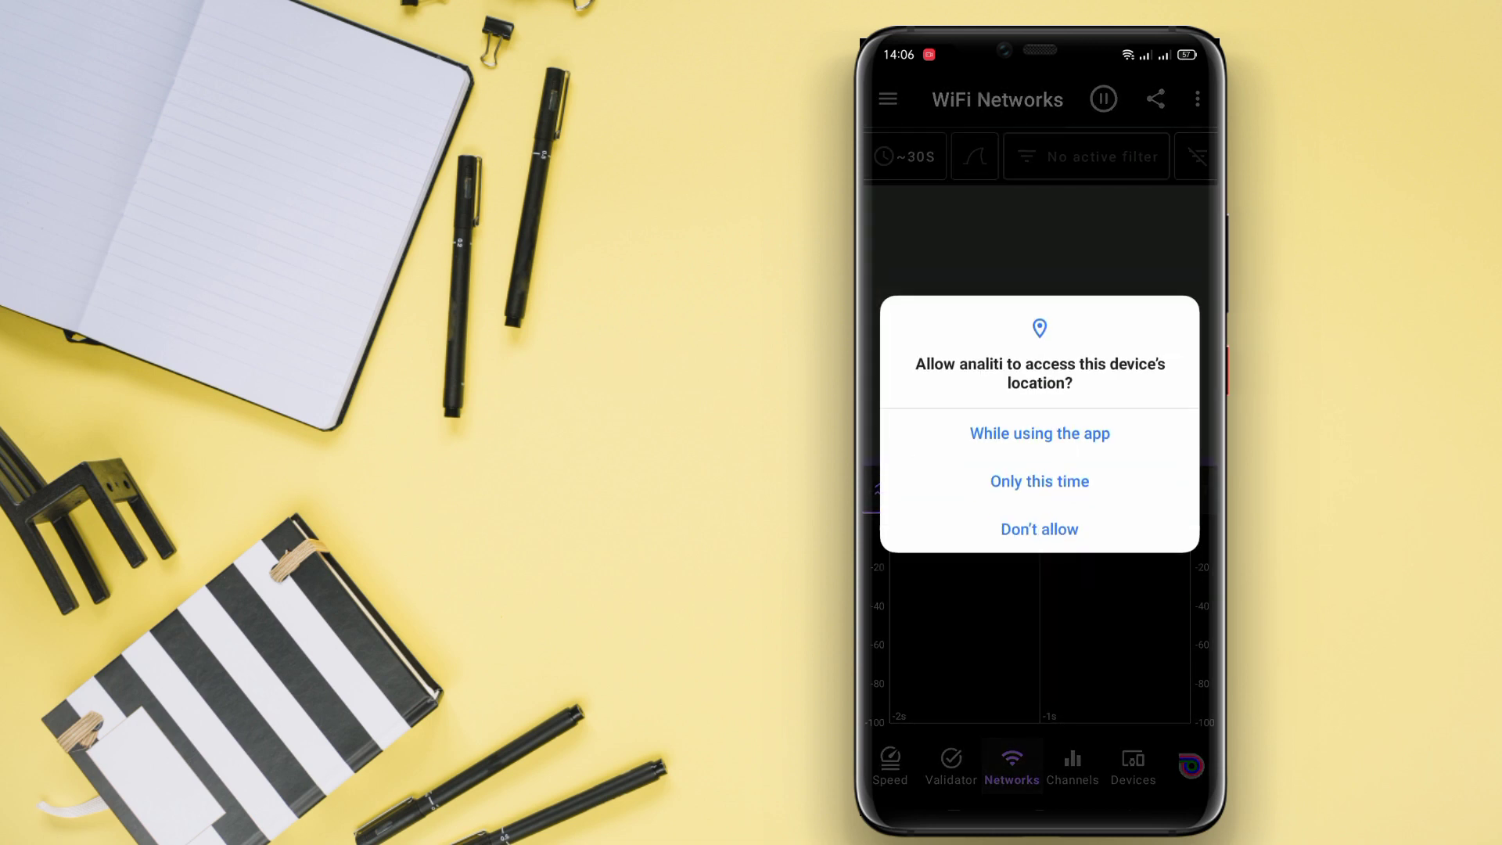
left_click(1039, 432)
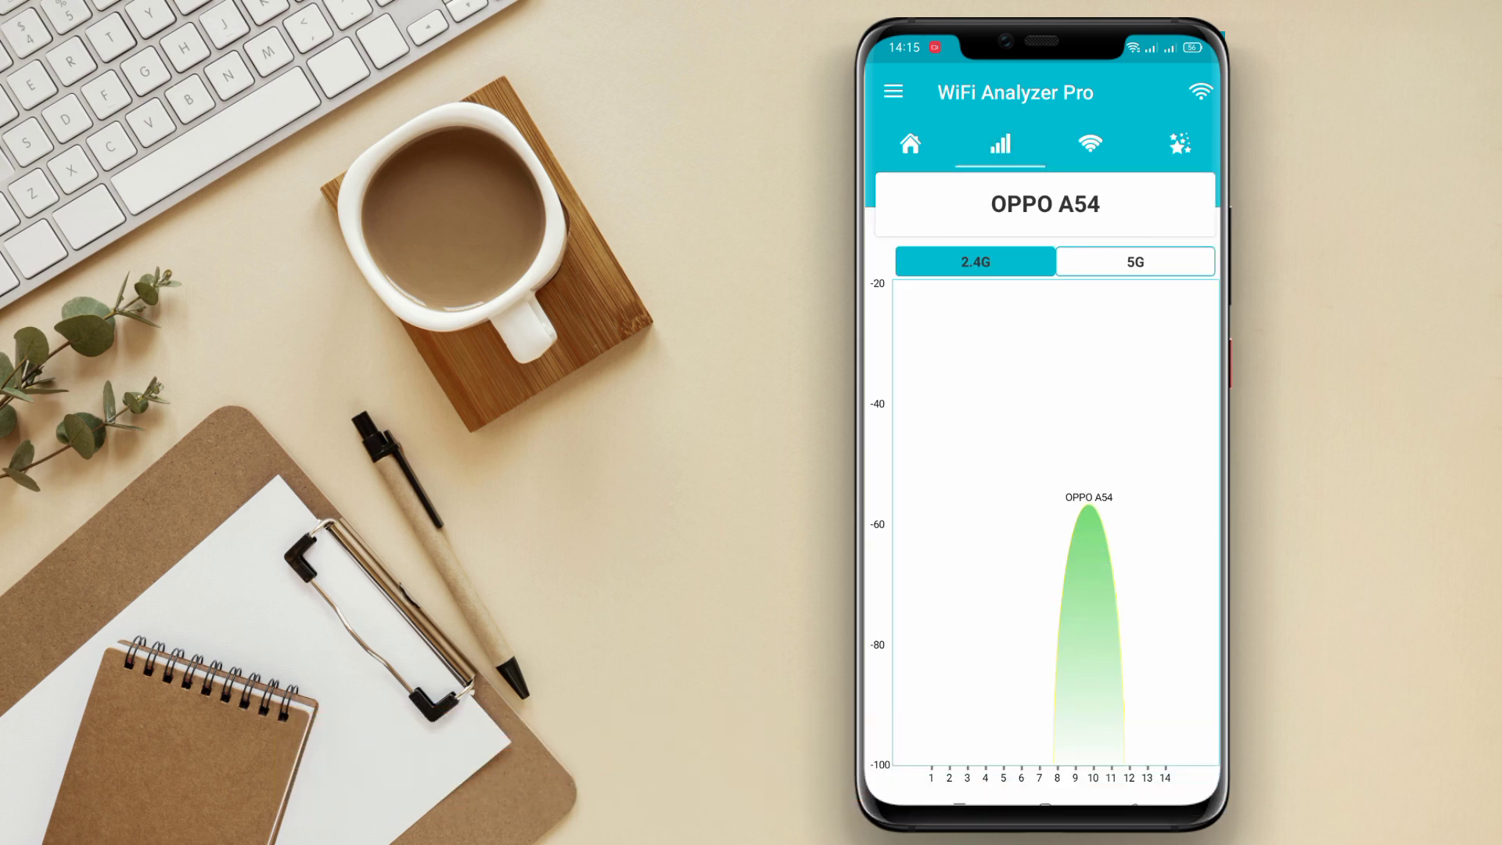
- Cycle through OPPO A54's connection details, channel ratings and signal graph, ending on Home
left_click_drag(1092, 568, 927, 568)
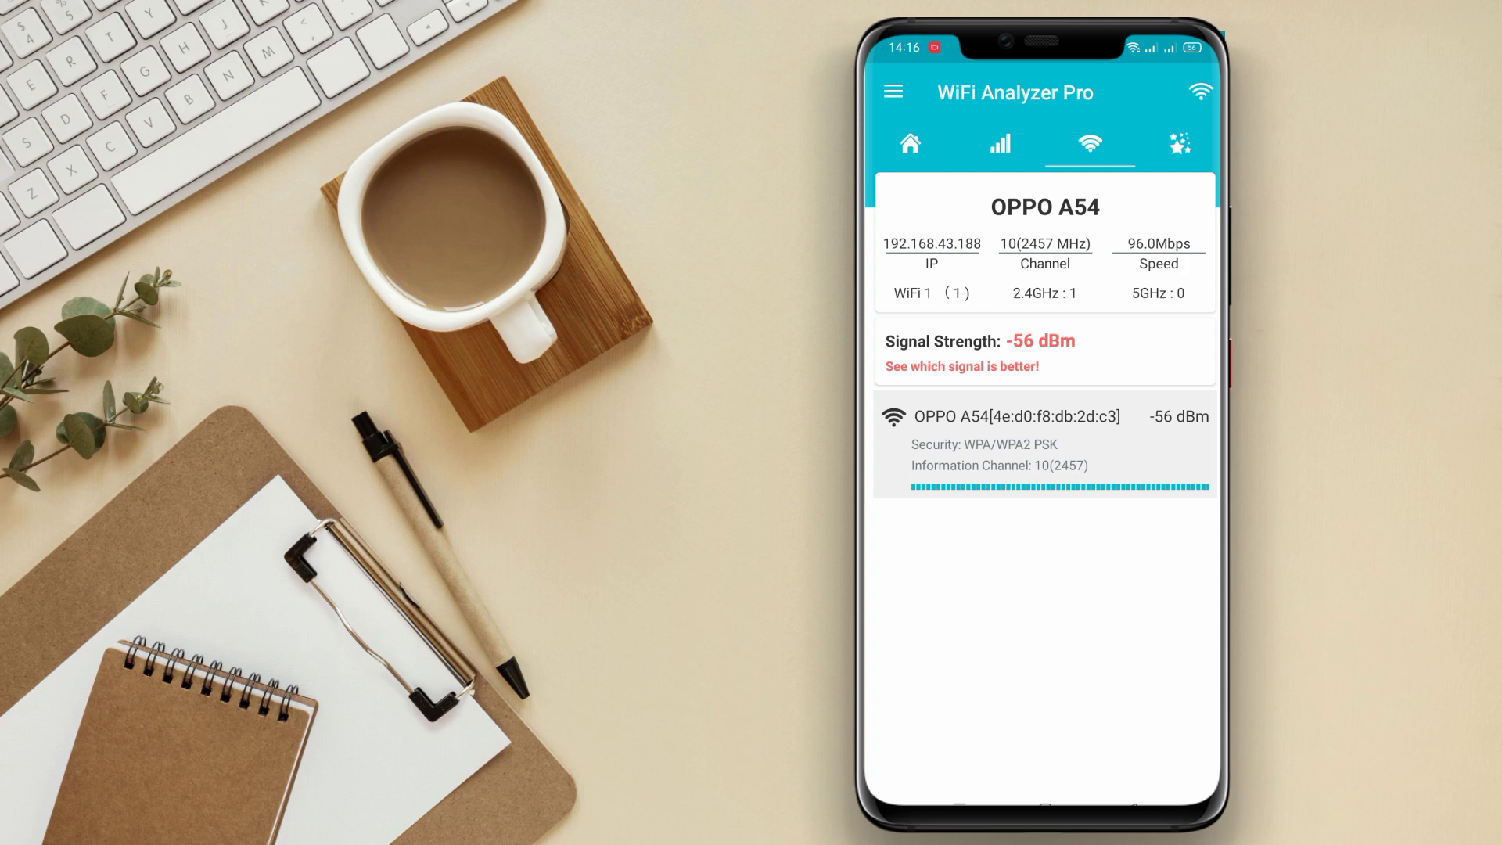
left_click(1183, 146)
scroll(1044, 586, "down", 3)
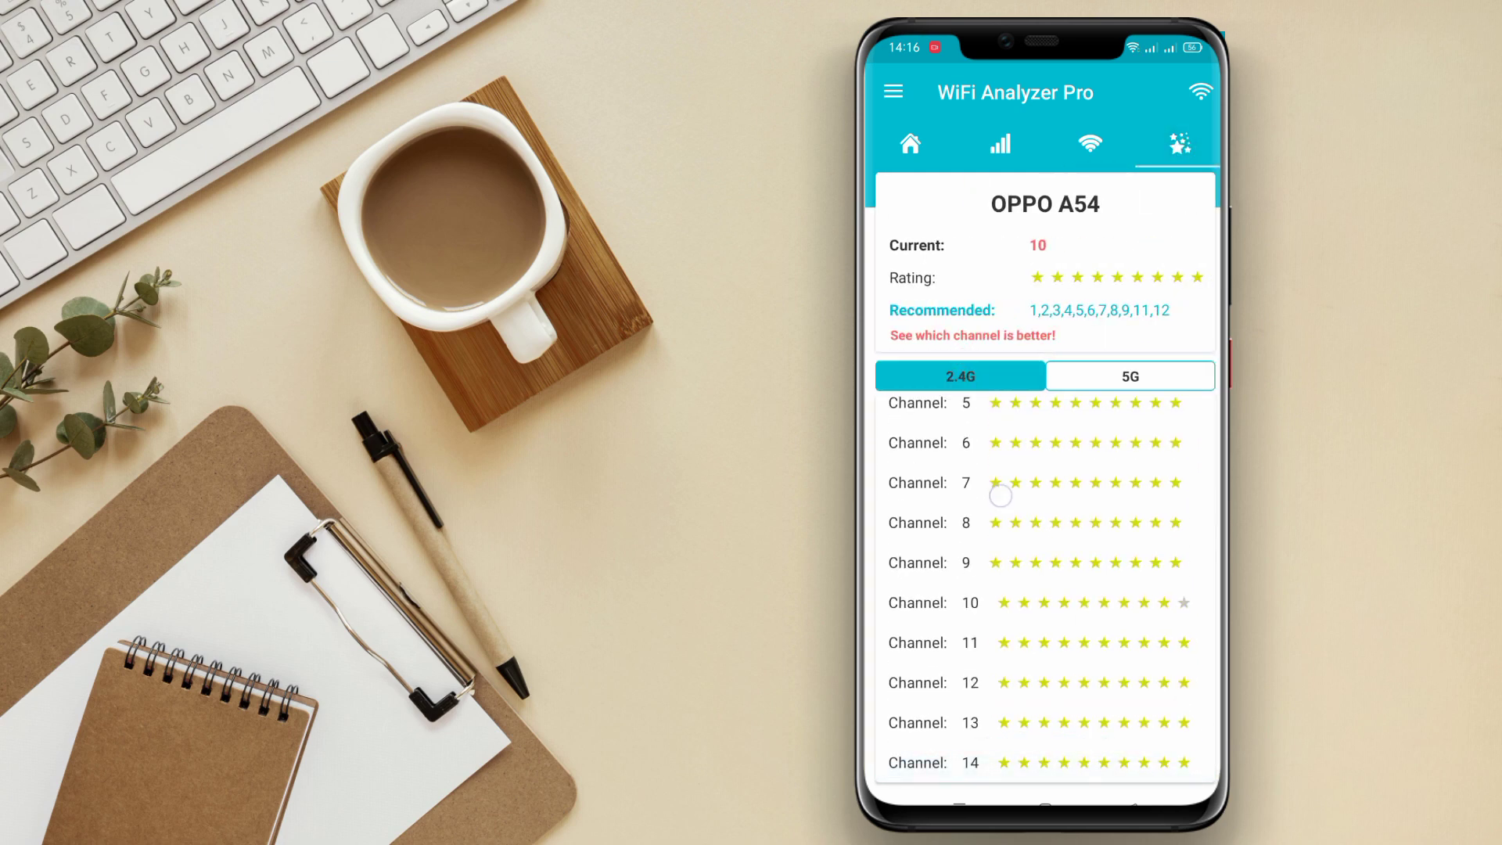
scroll(1044, 587, "up", 1)
left_click_drag(927, 586, 1126, 587)
left_click(1000, 143)
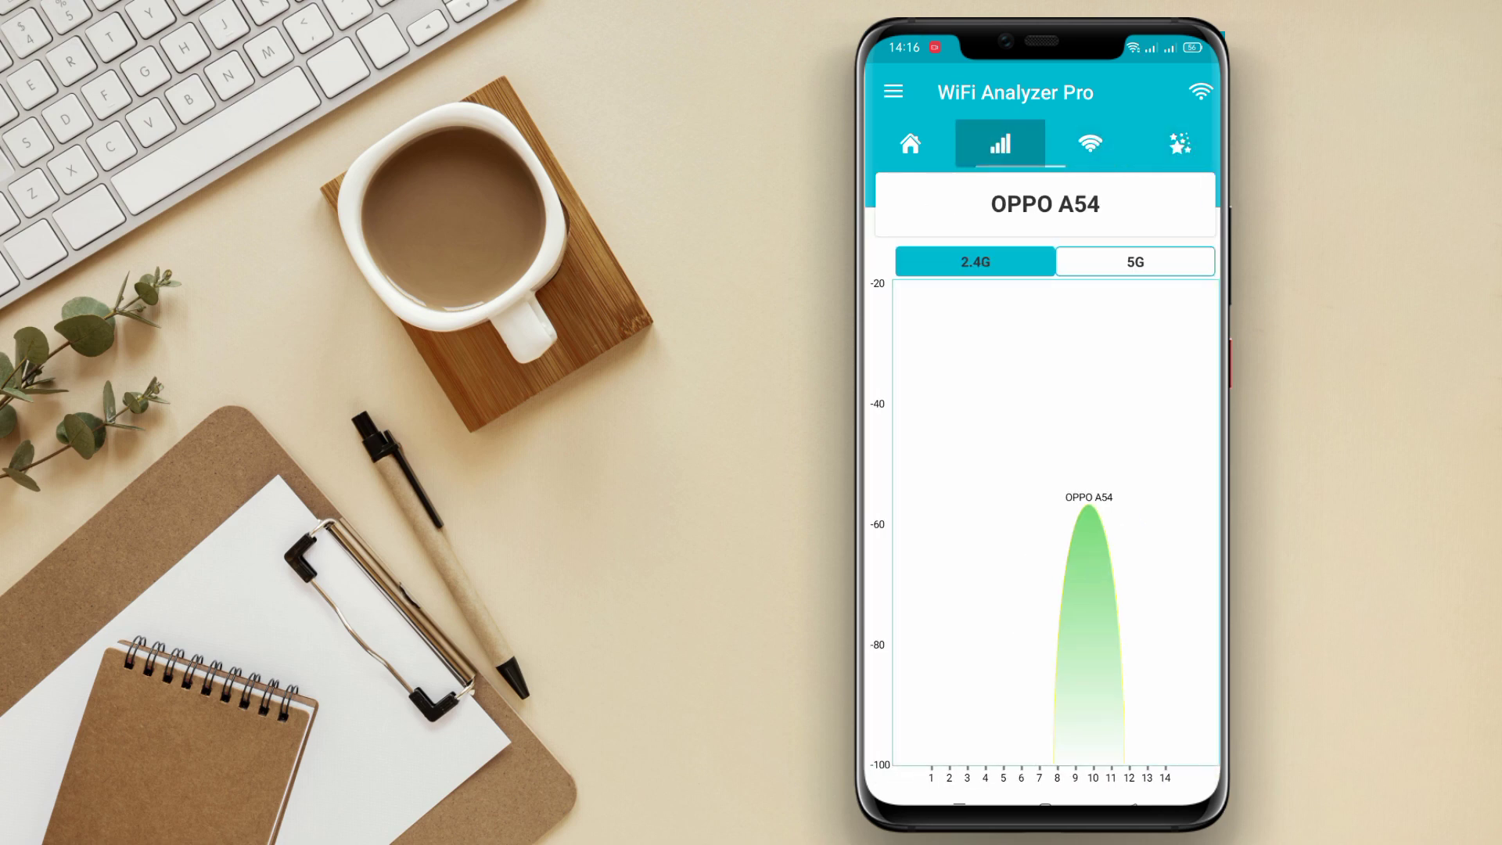
left_click(1089, 143)
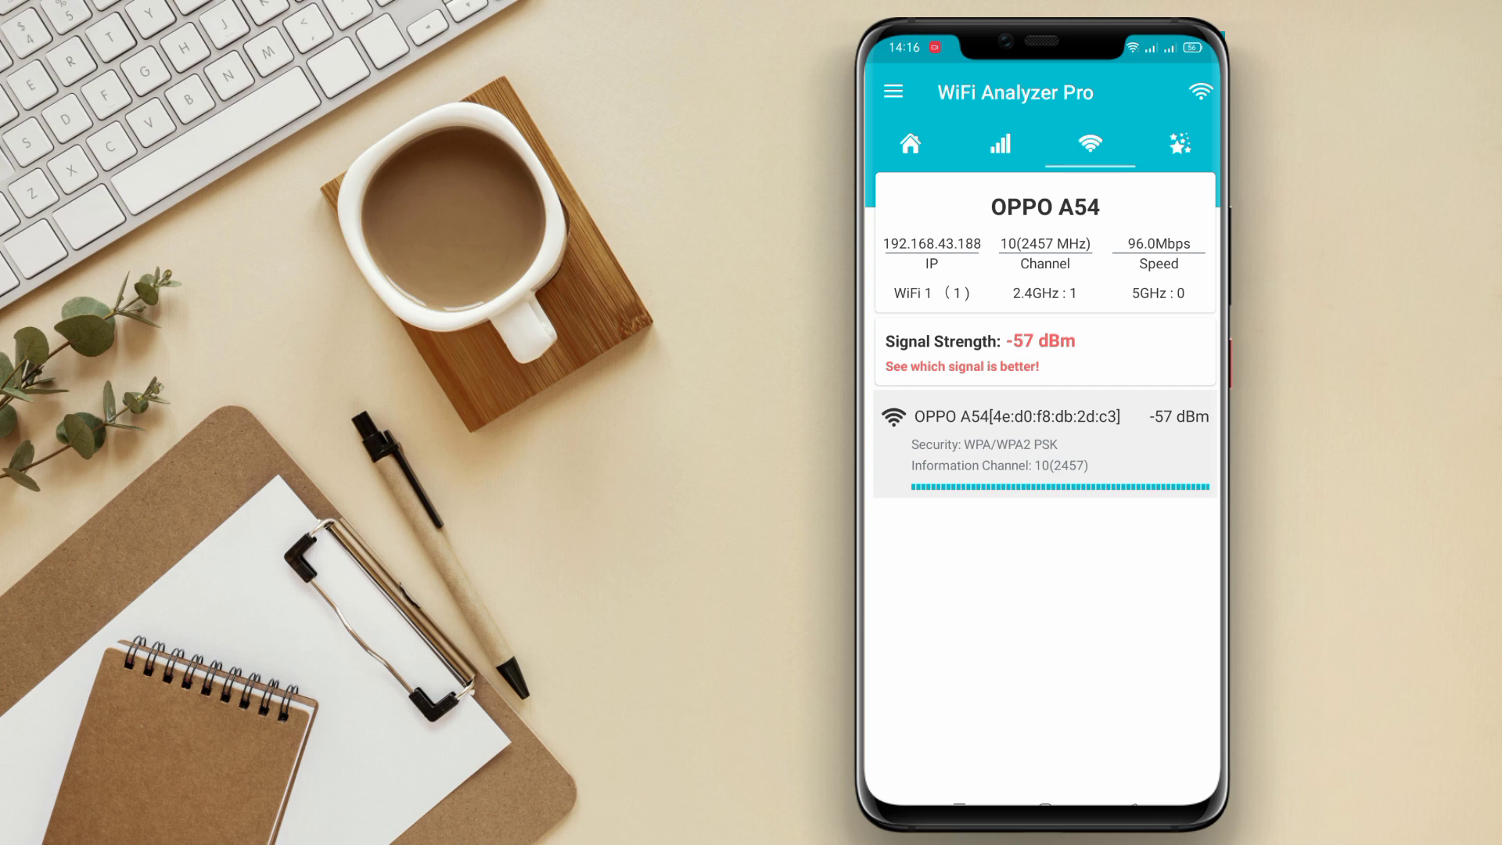
left_click(910, 143)
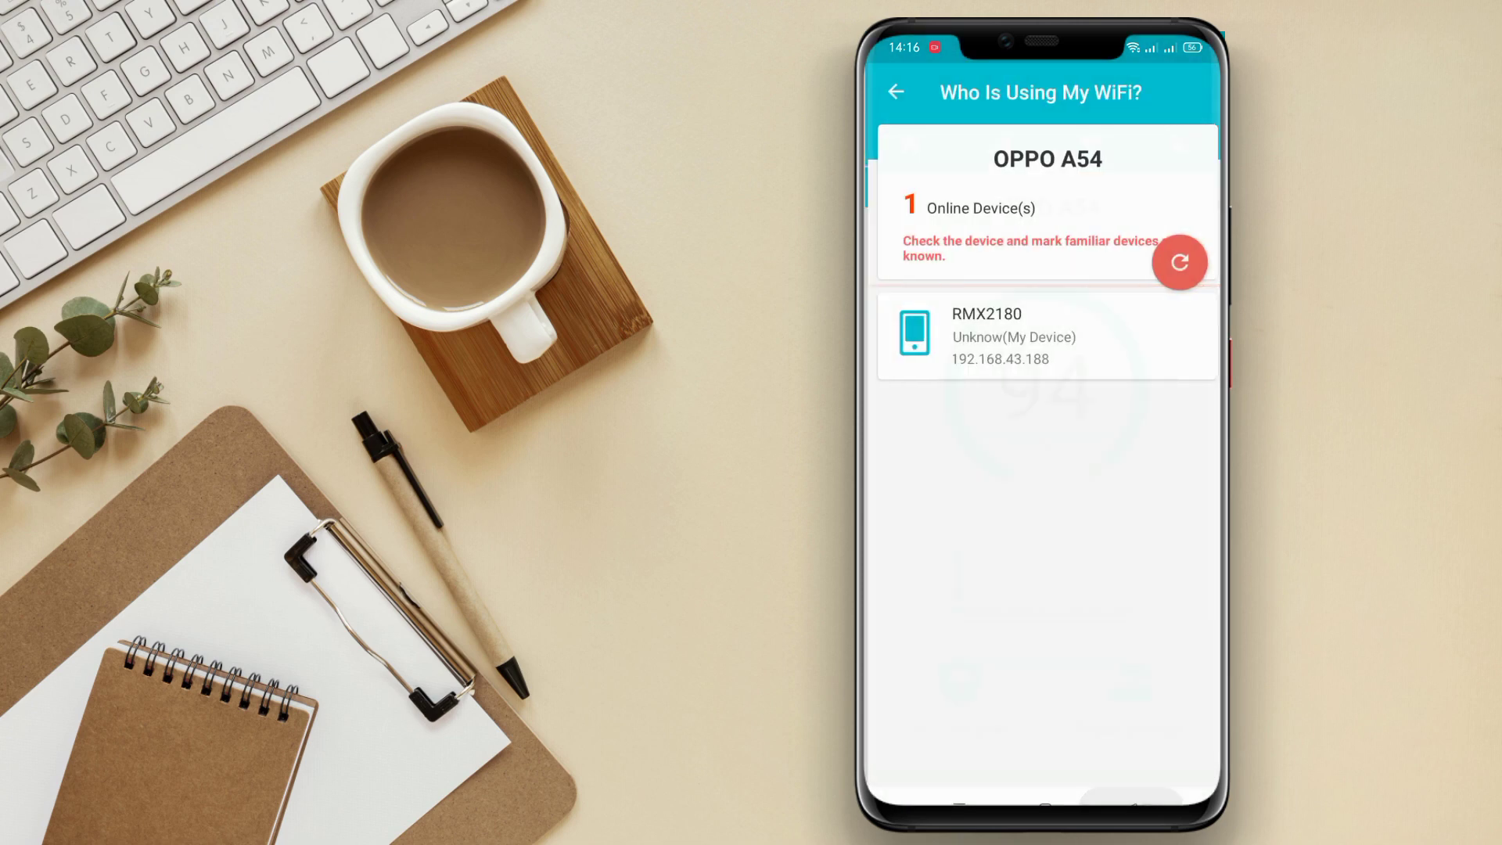
left_click(1116, 701)
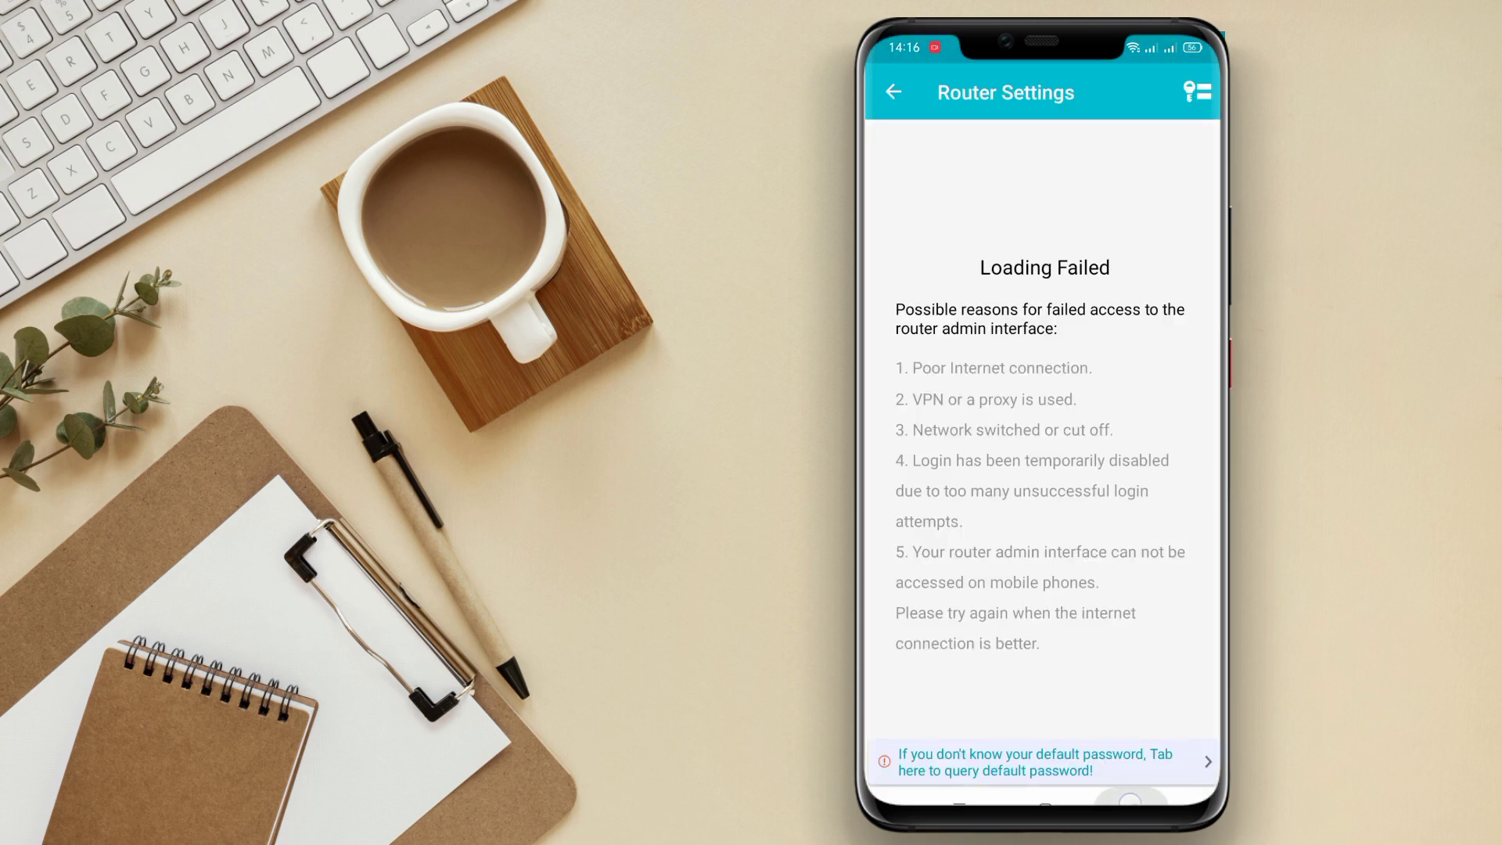
key("Escape")
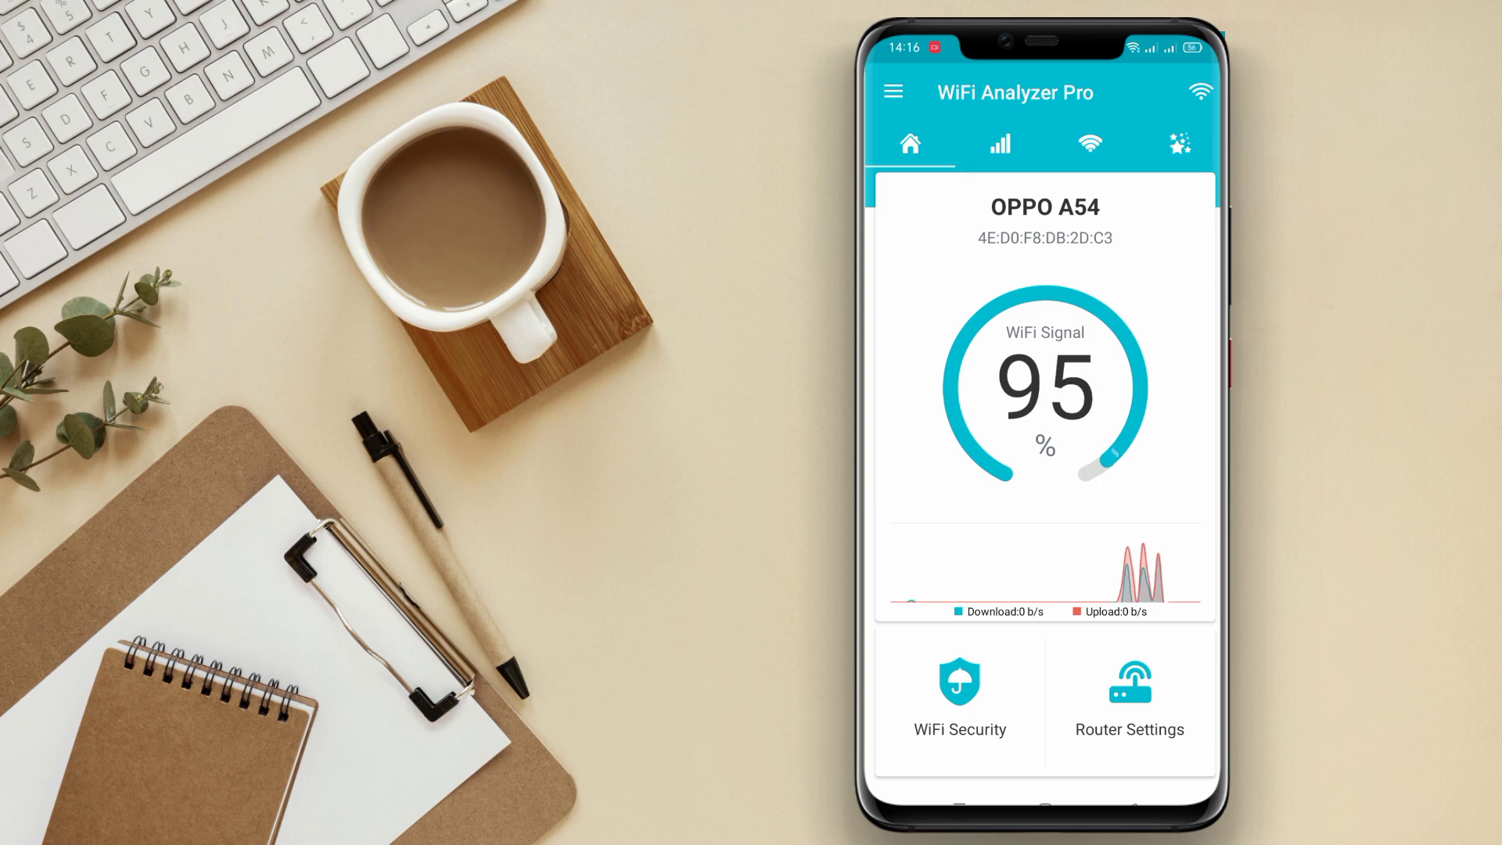
- Compare the 5G band channel graph with the 2.4G band graph
left_click(1000, 144)
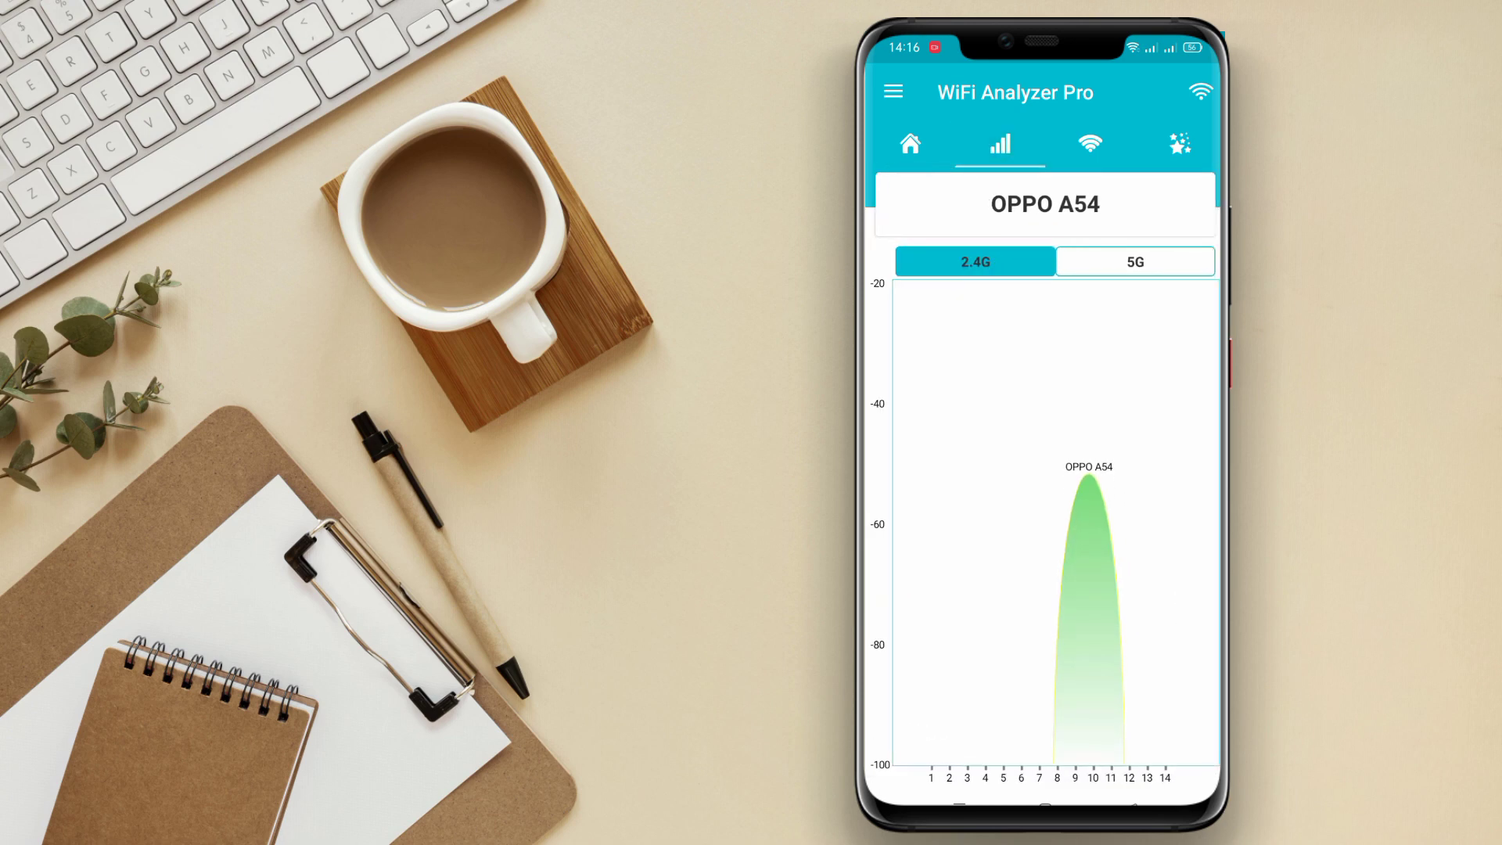
left_click(1134, 260)
left_click(975, 261)
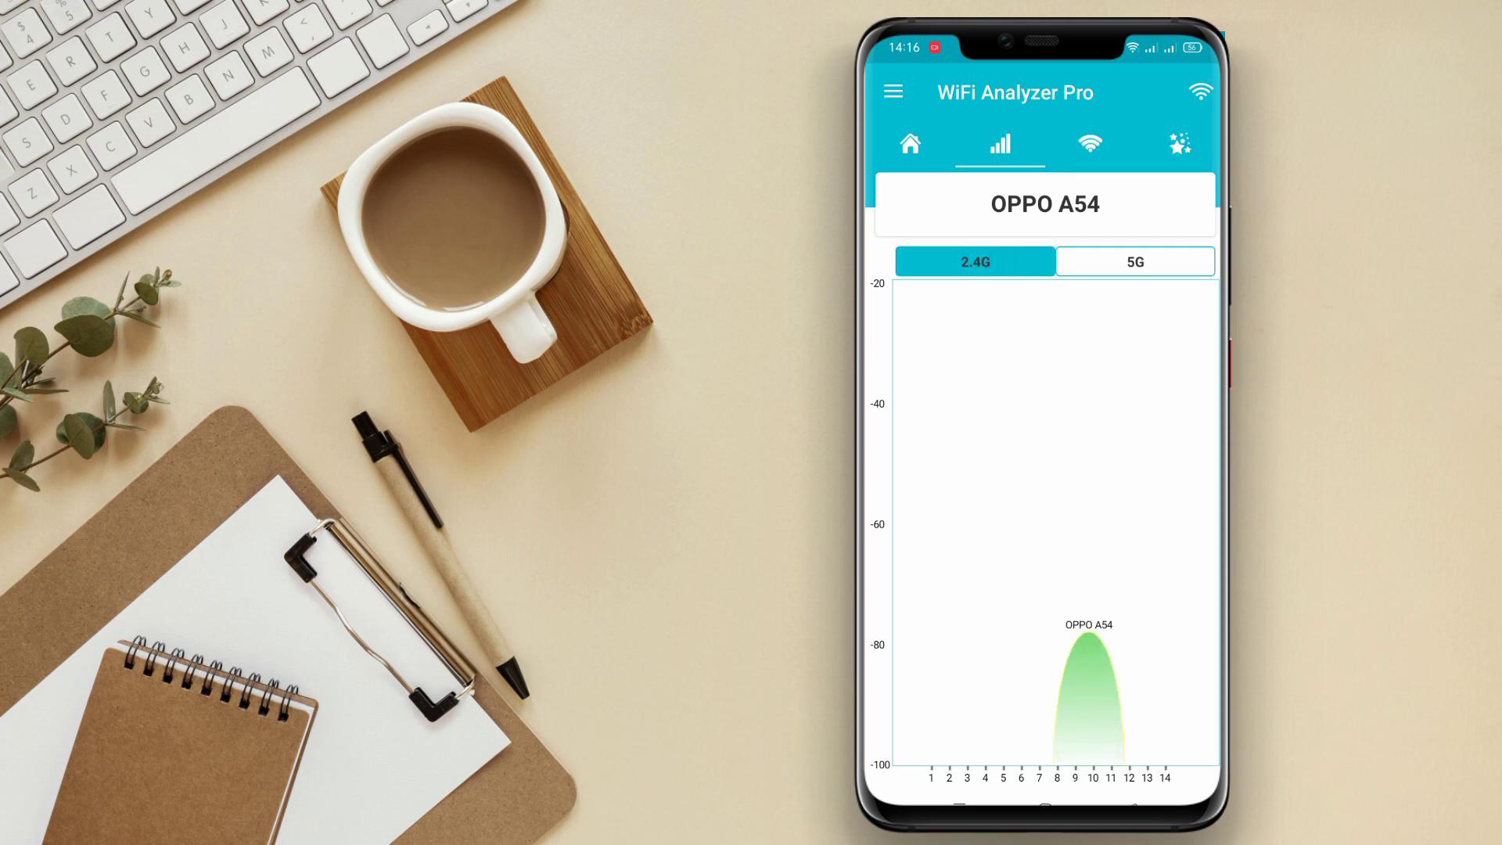
- Browse ratings, graph and overview, ending on OPPO A54's connection details after checking Wi-Fi settings
left_click(1089, 143)
left_click(1179, 144)
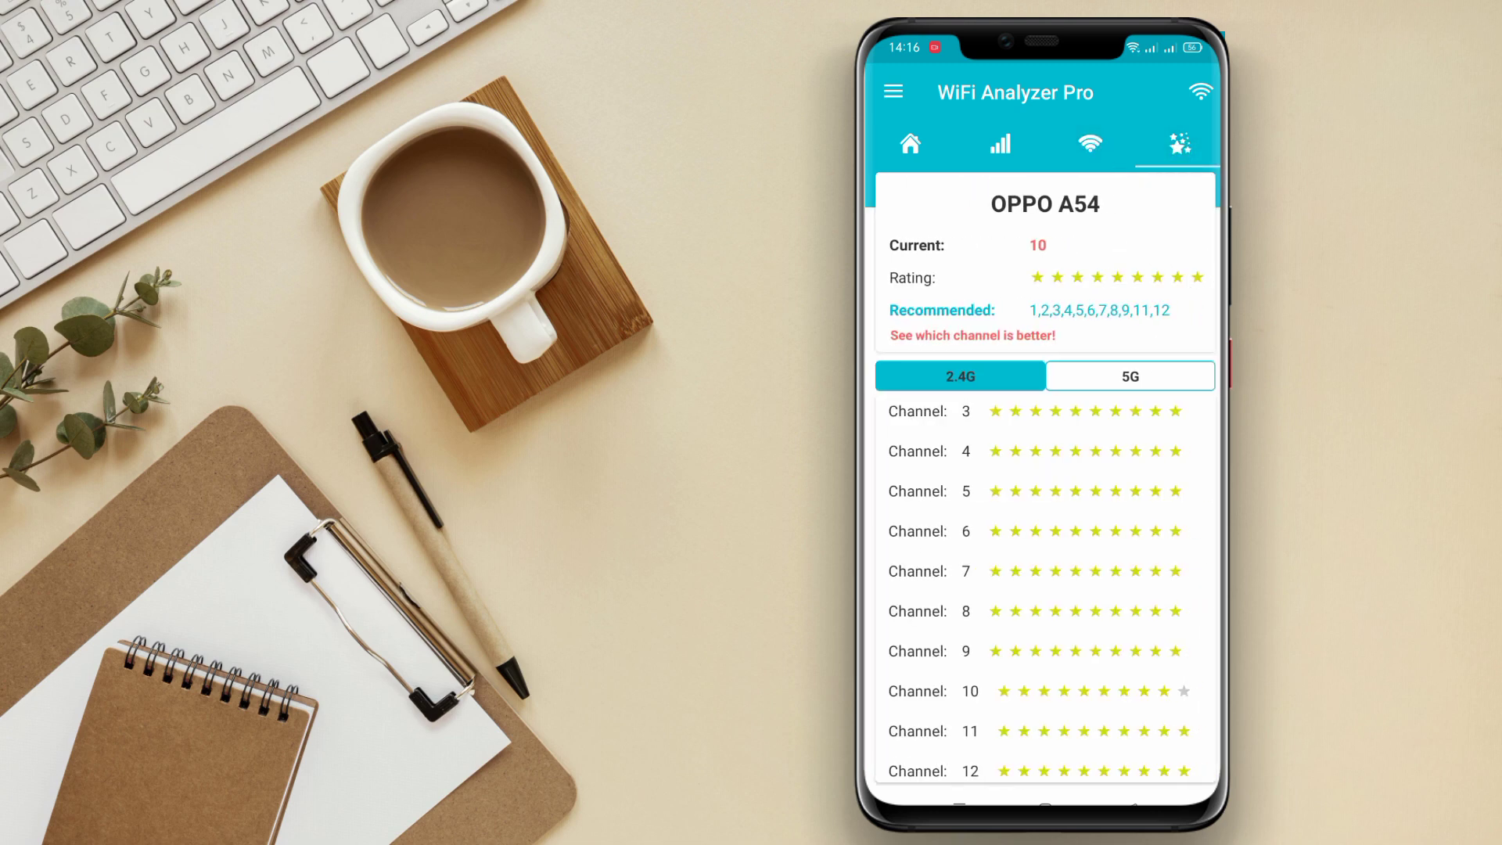
left_click(1000, 143)
left_click(910, 143)
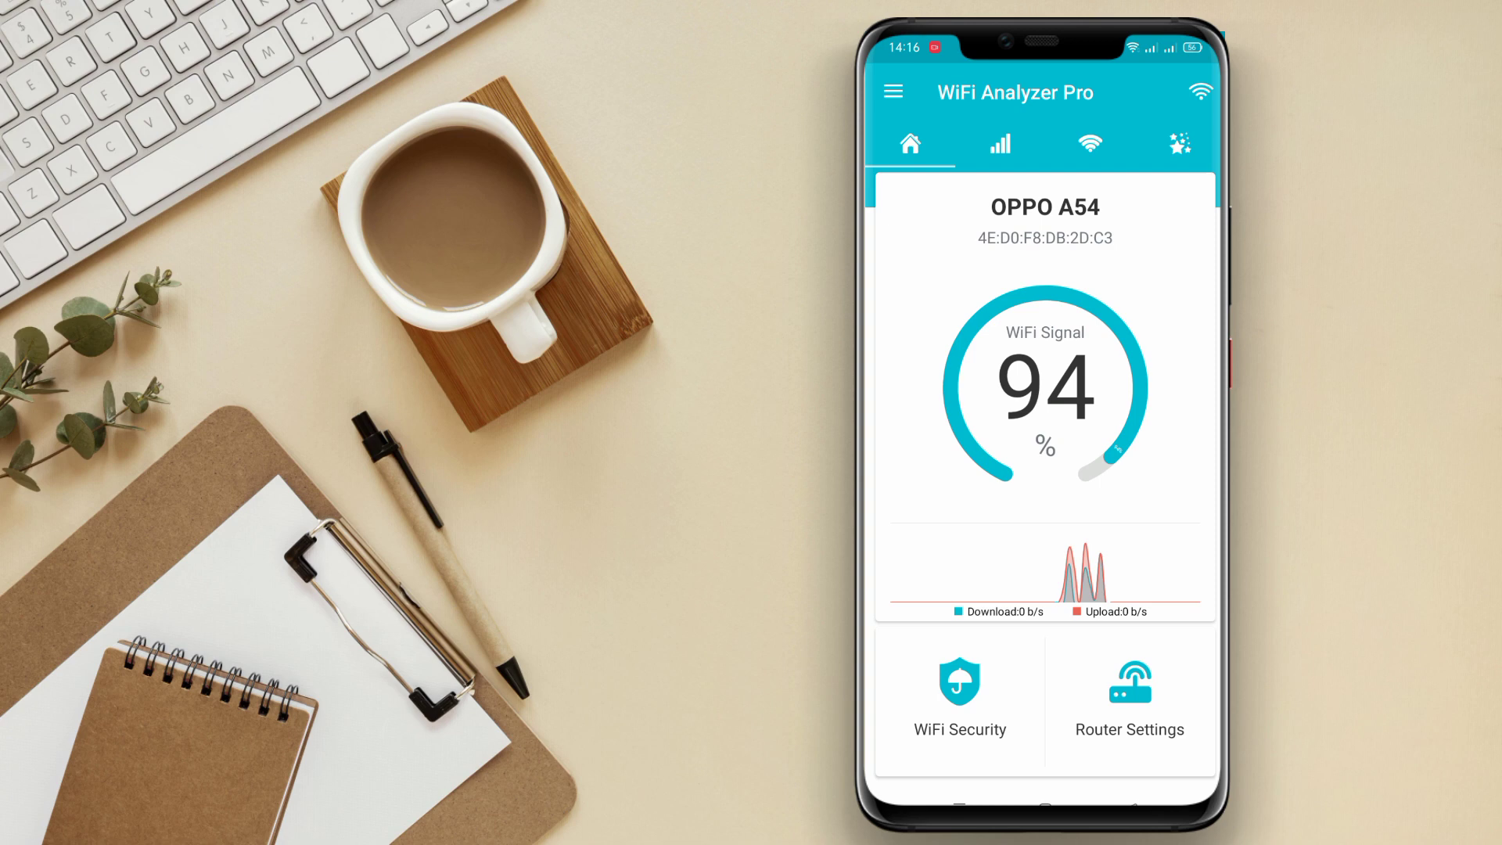
left_click(1001, 143)
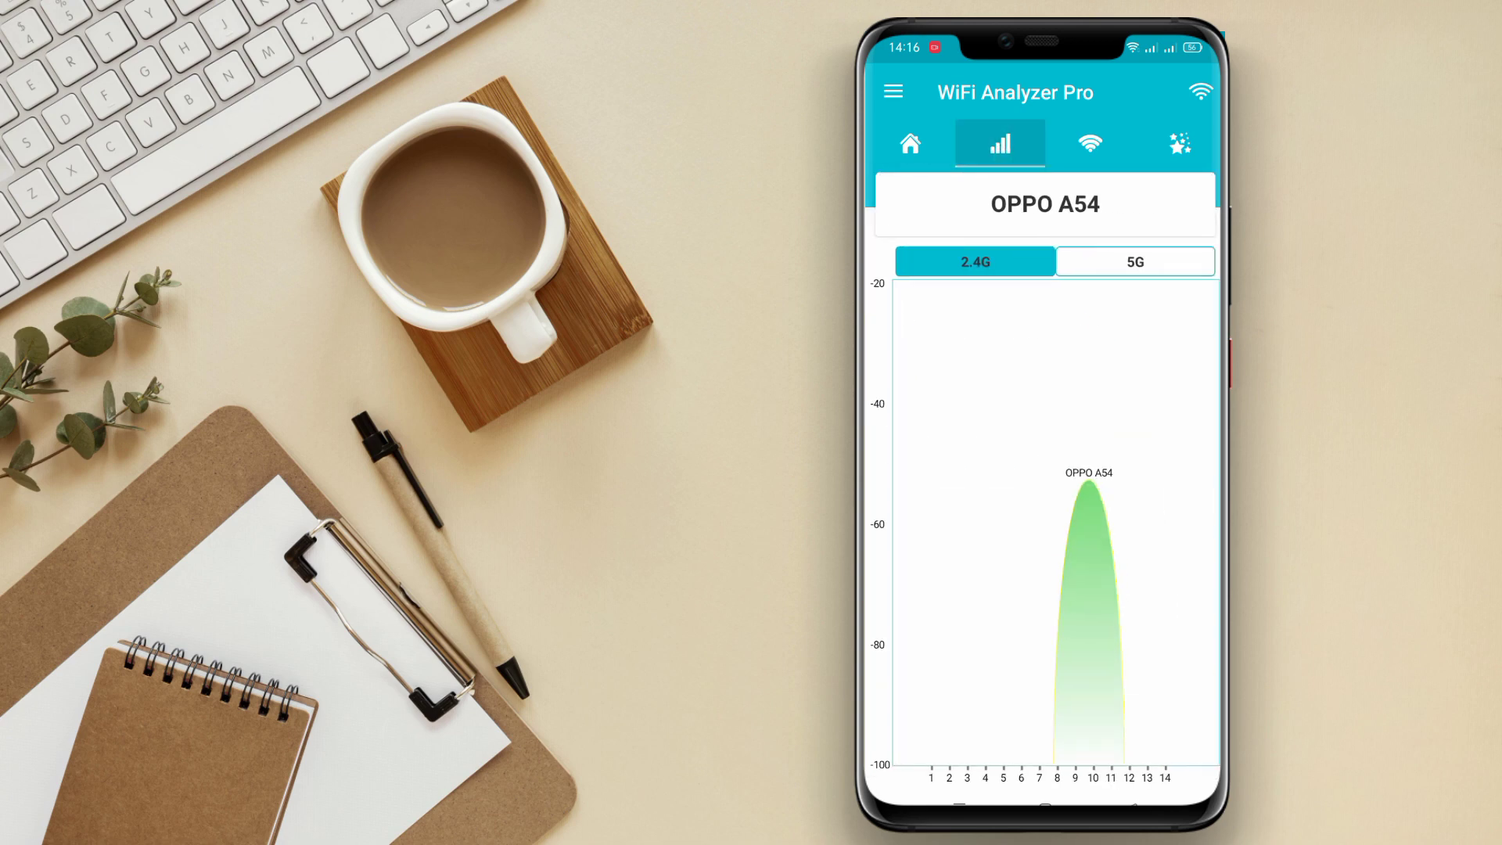
left_click(1090, 143)
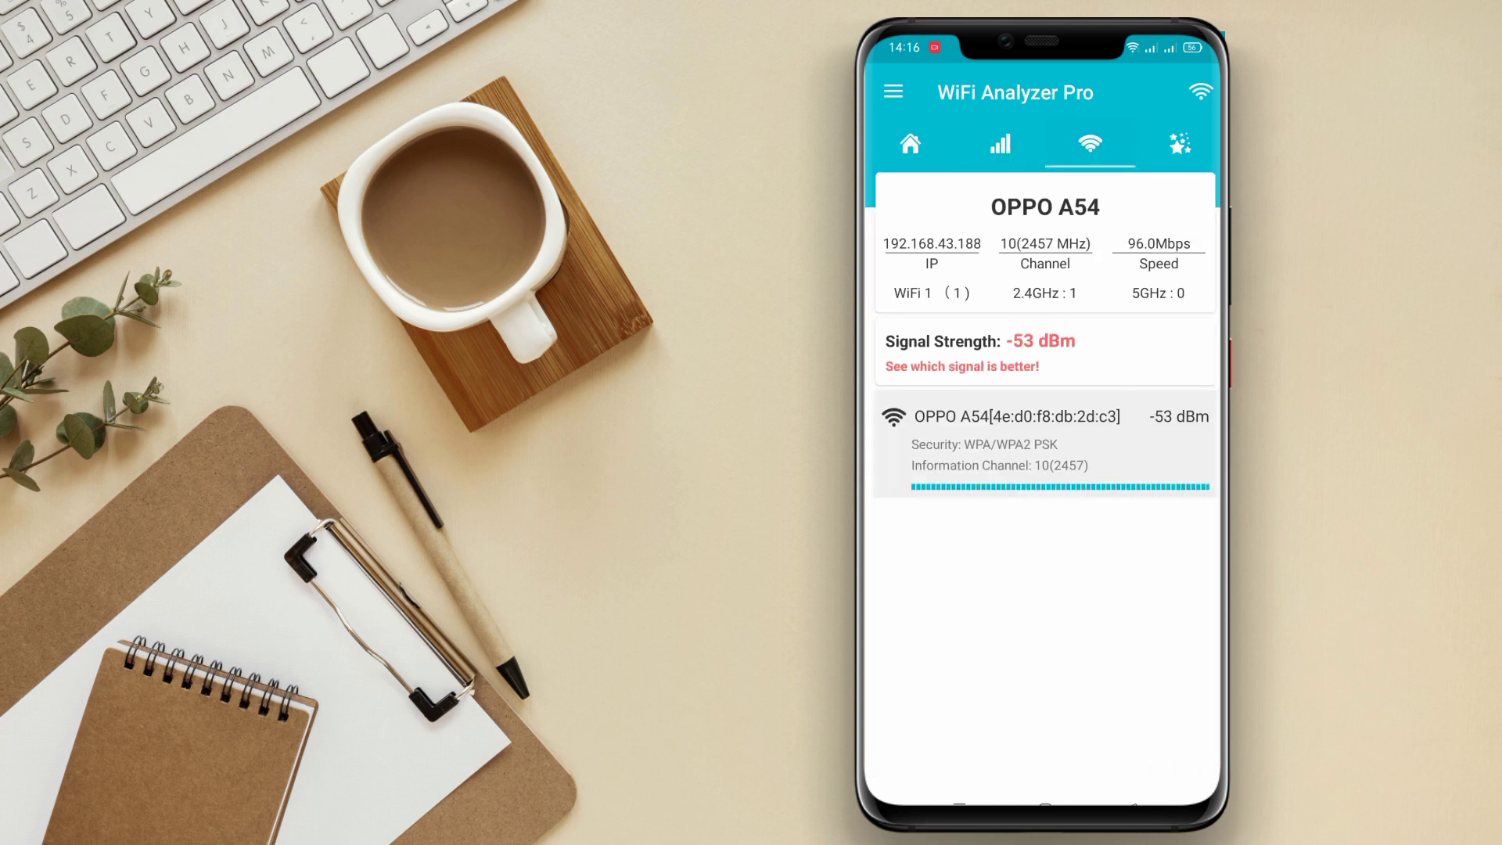
left_click(1200, 91)
left_click(893, 97)
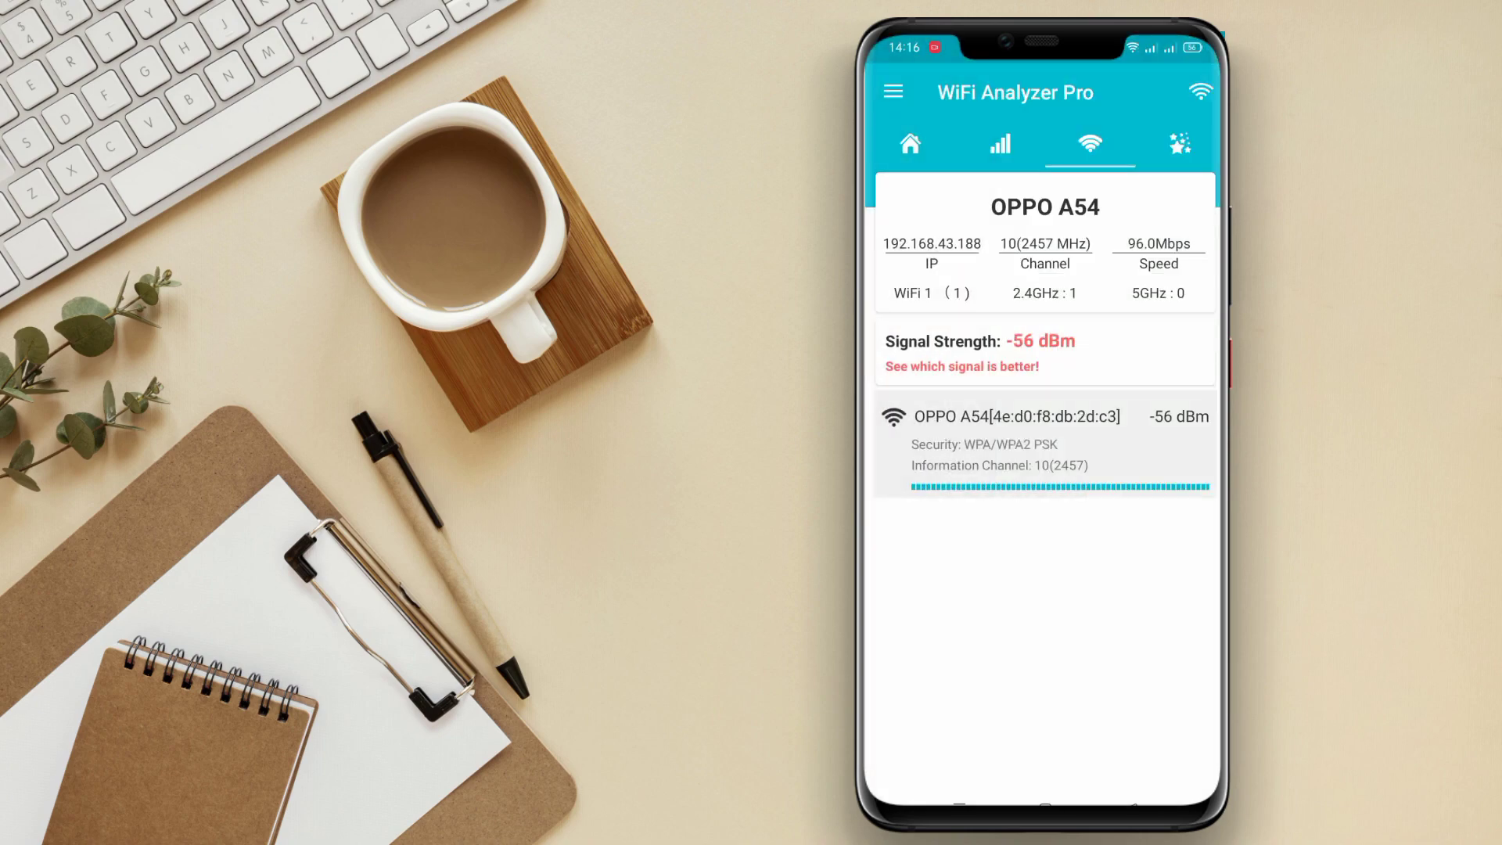